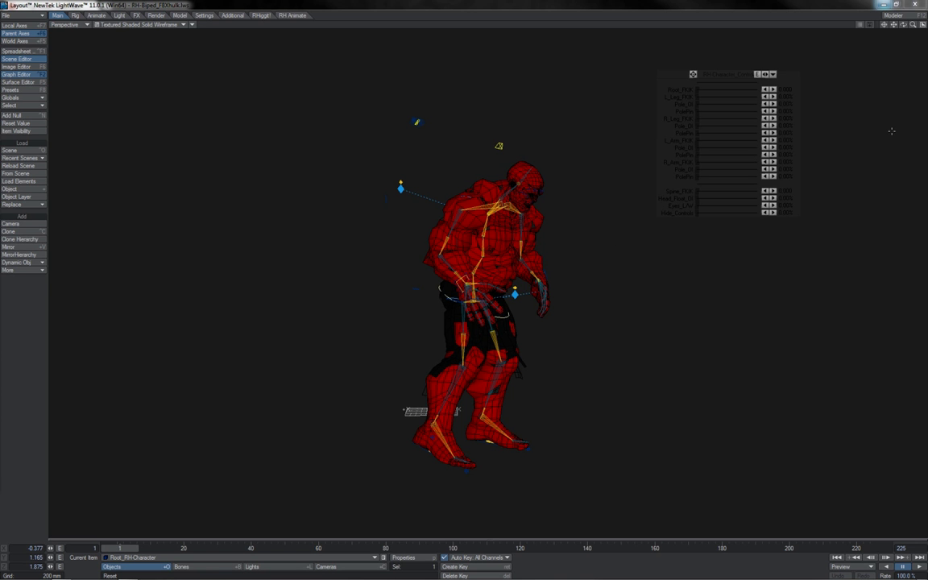
- Examine the character's lower legs and feet, including the right toe bone
drag(904, 24, 661, 29)
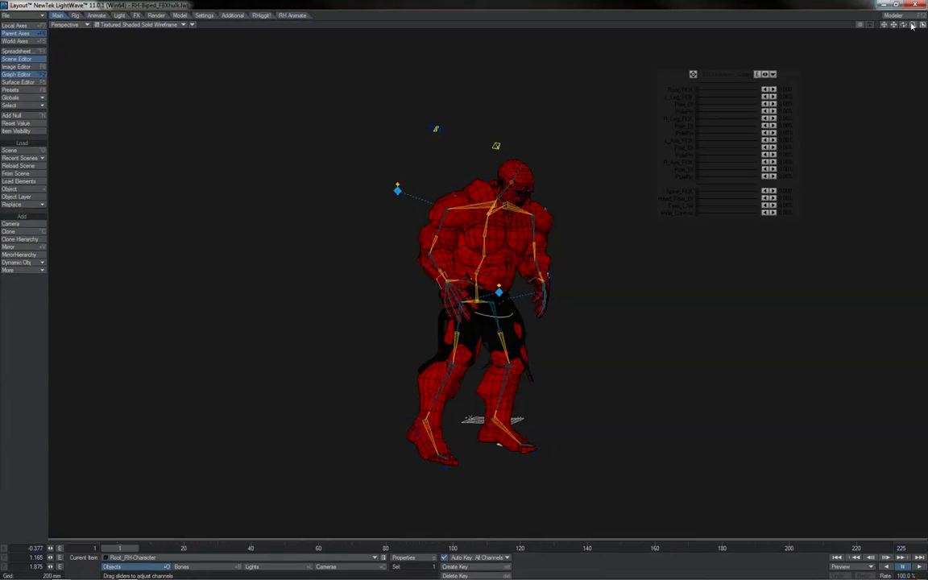
drag(905, 27, 814, 24)
drag(895, 26, 846, 25)
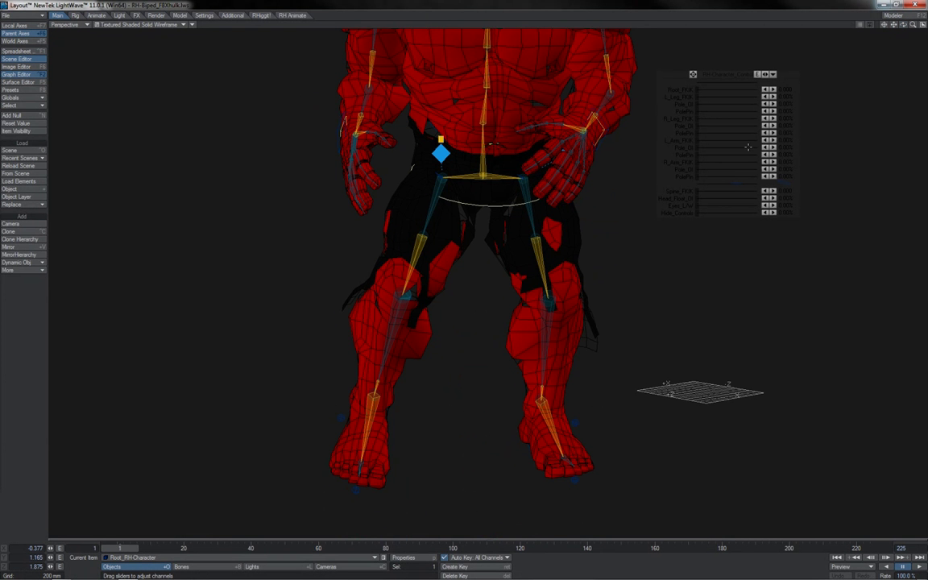
drag(904, 25, 886, 32)
click(404, 485)
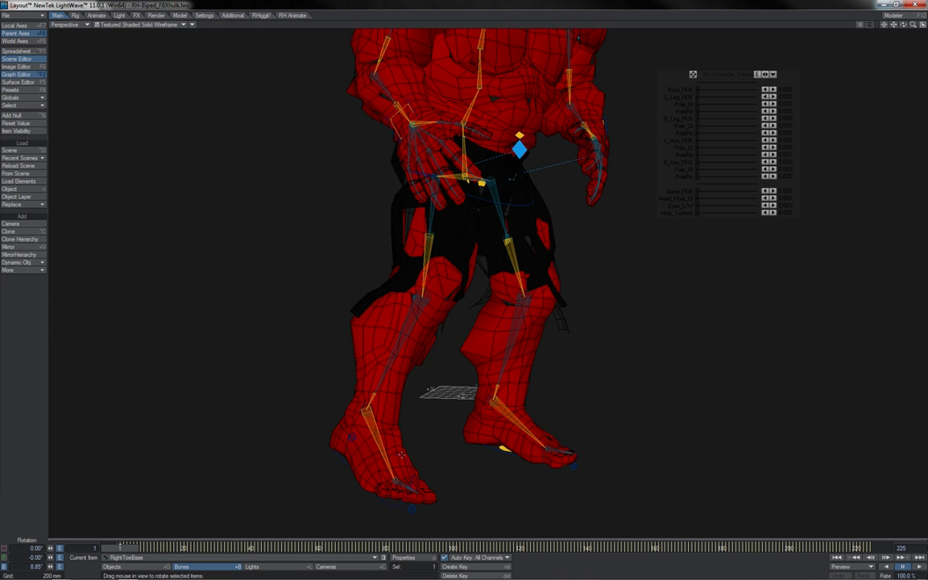
drag(402, 454, 428, 459)
right_drag(392, 436, 379, 453)
drag(413, 493, 421, 467)
right_drag(385, 435, 401, 454)
- Select the left and right leg IK goals, both IK foot controls and the character's root control together
scroll(503, 209, down, 4)
alt+drag(504, 209, 538, 213)
click(397, 395)
shift+click(488, 389)
key(t)
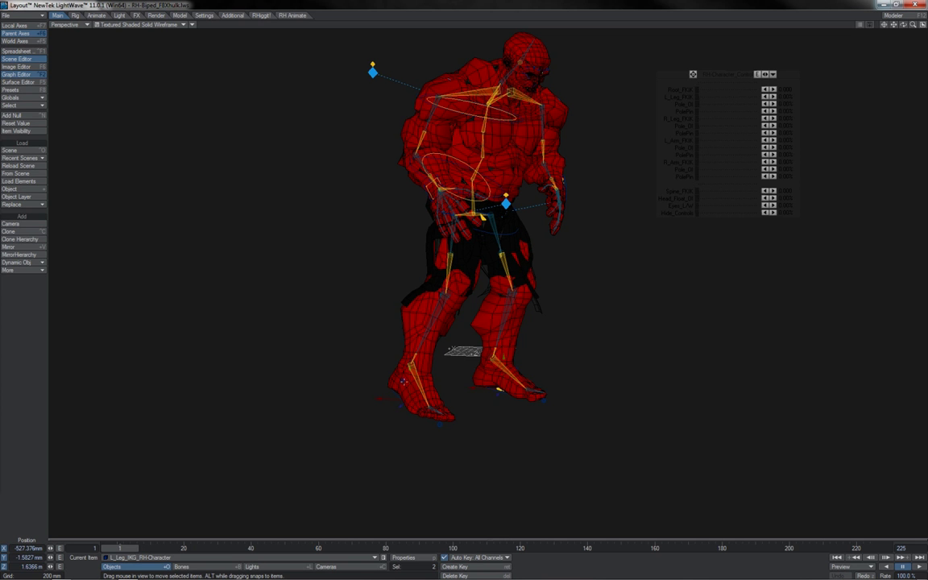
shift+click(404, 382)
mouse_move(904, 25)
mouse_down()
mouse_move(924, 26)
mouse_move(902, 24)
mouse_move(906, 14)
mouse_up()
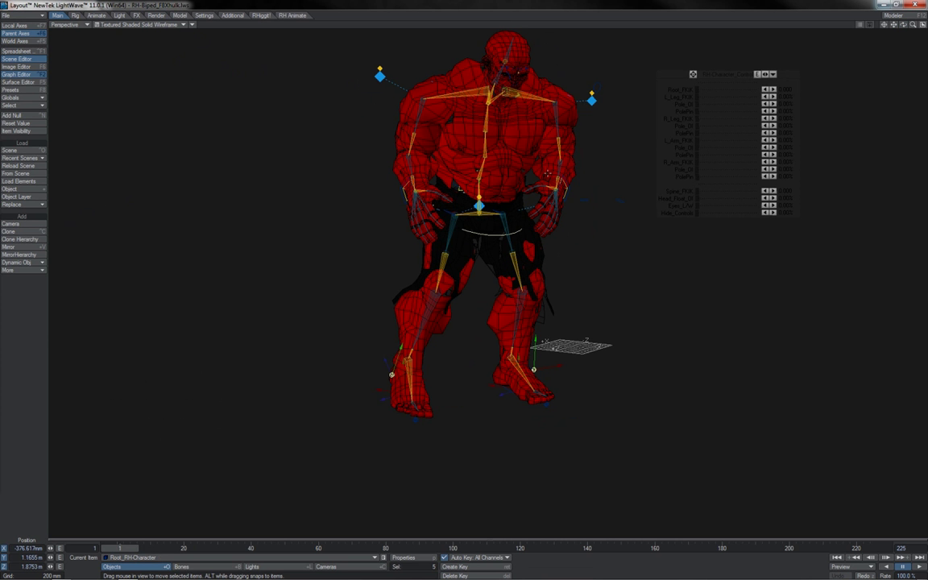
- Bake the position and rotation of the selected controls with MF Motion Baker from frame 1 to 225
click(97, 16)
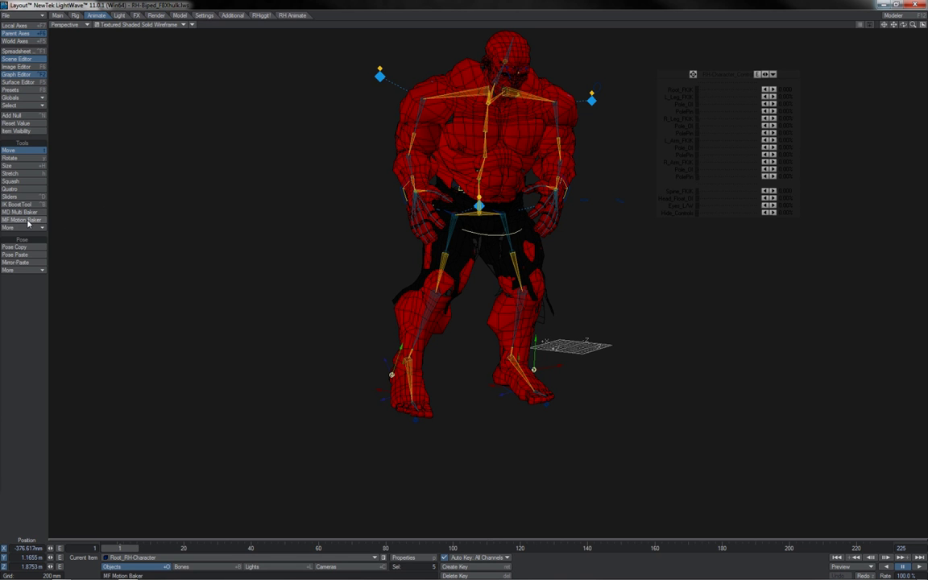
click(24, 220)
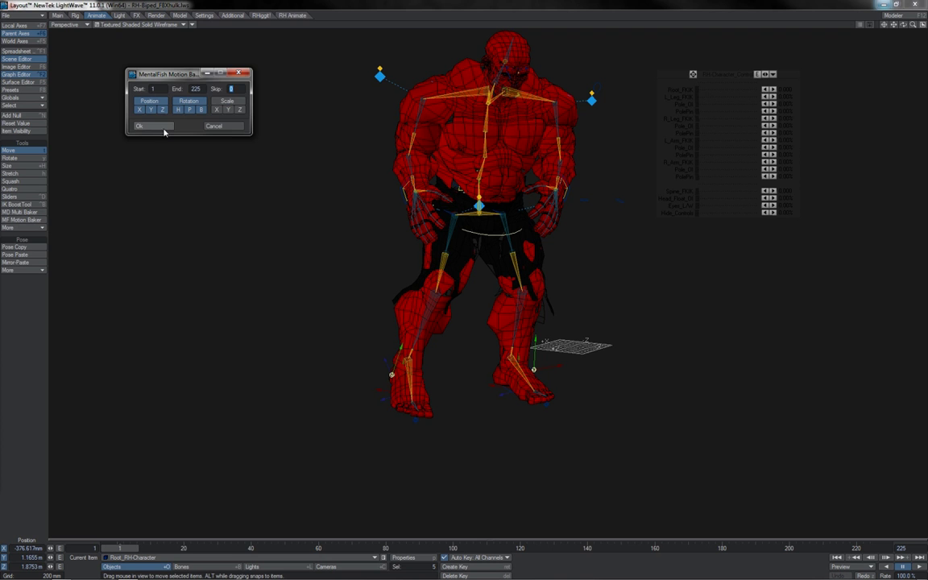
click(163, 129)
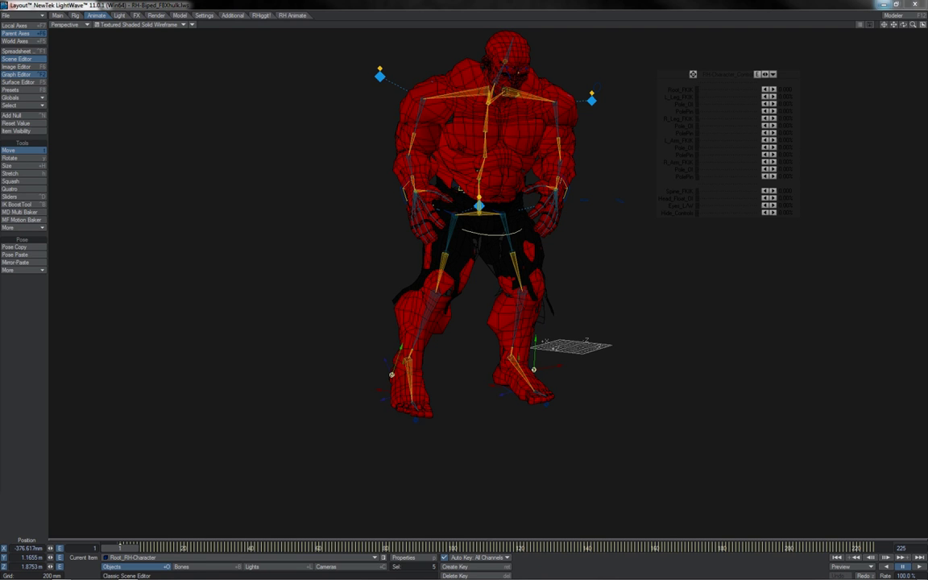
- Set the key reduction threshold to .001 and recursively reduce the keys on all channels of the baked controls
drag(0, 88, 571, 70)
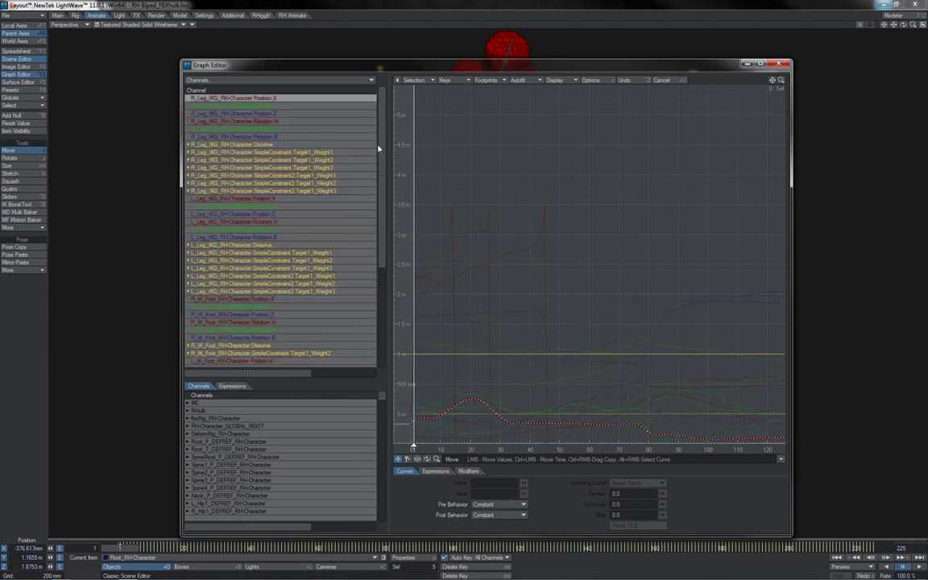
drag(382, 151, 389, 298)
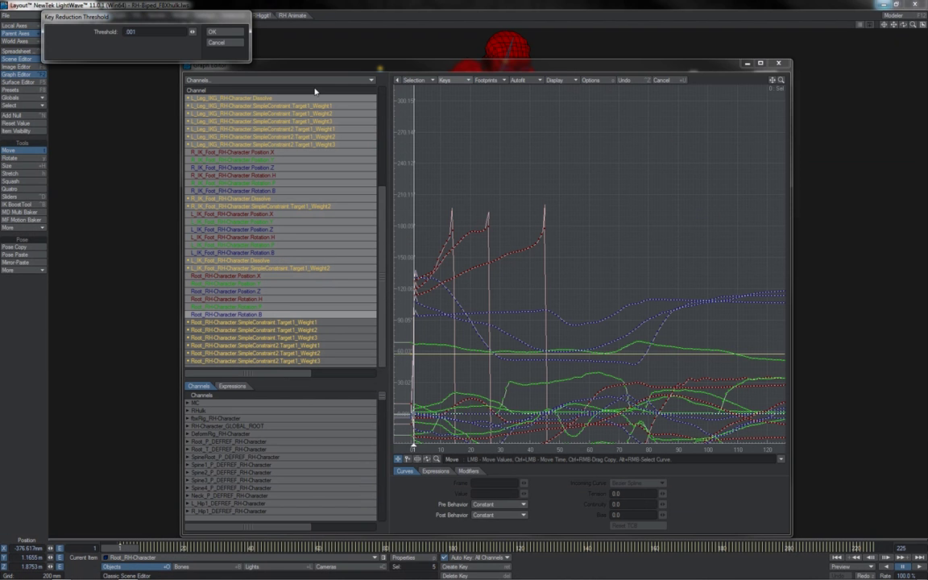
key(Return)
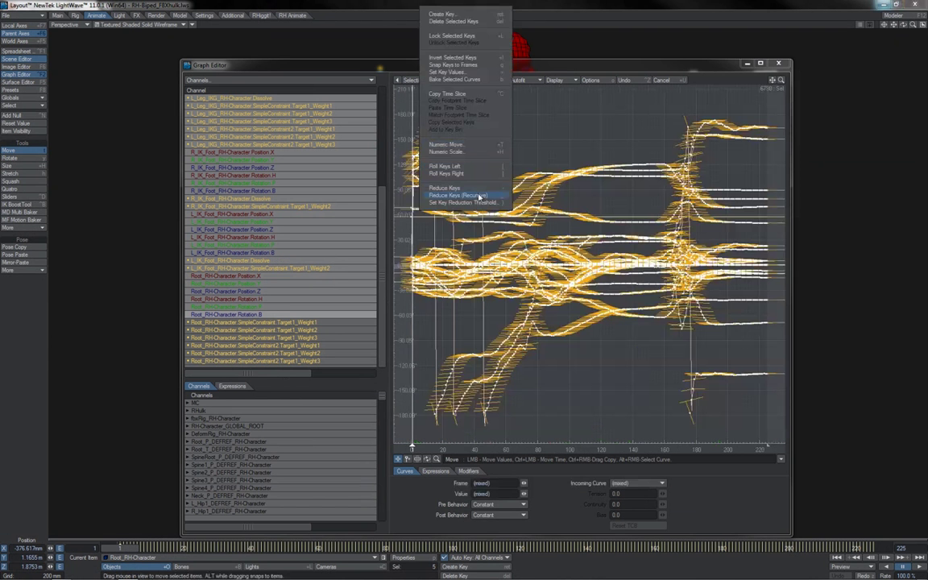
click(482, 196)
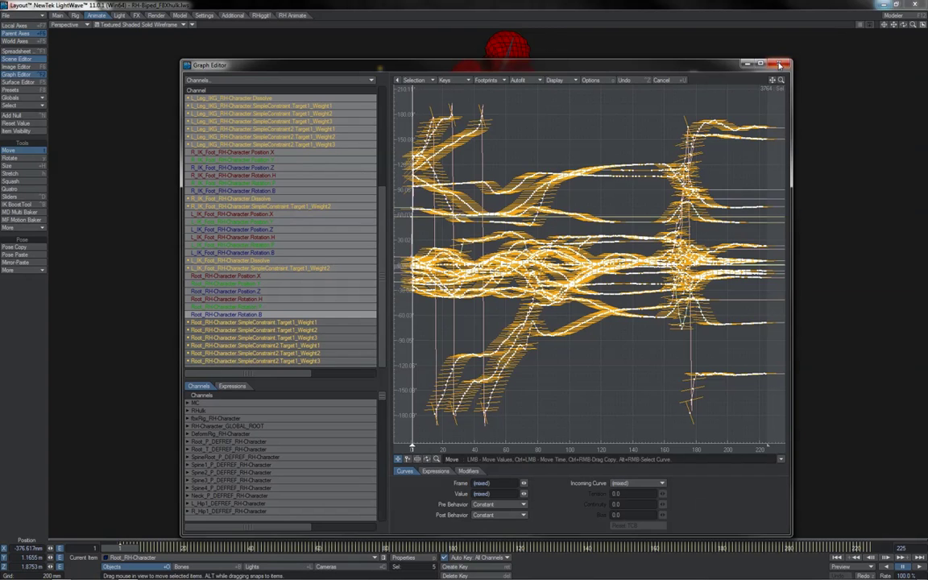
- Set the incoming curve of all selected keys to Linear and close the Graph Editor
click(636, 484)
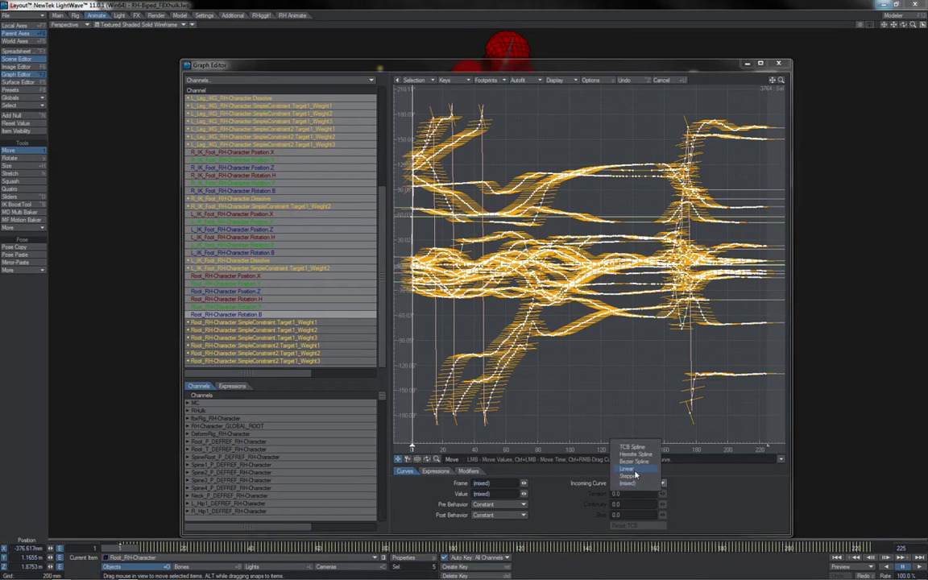
click(627, 468)
click(781, 64)
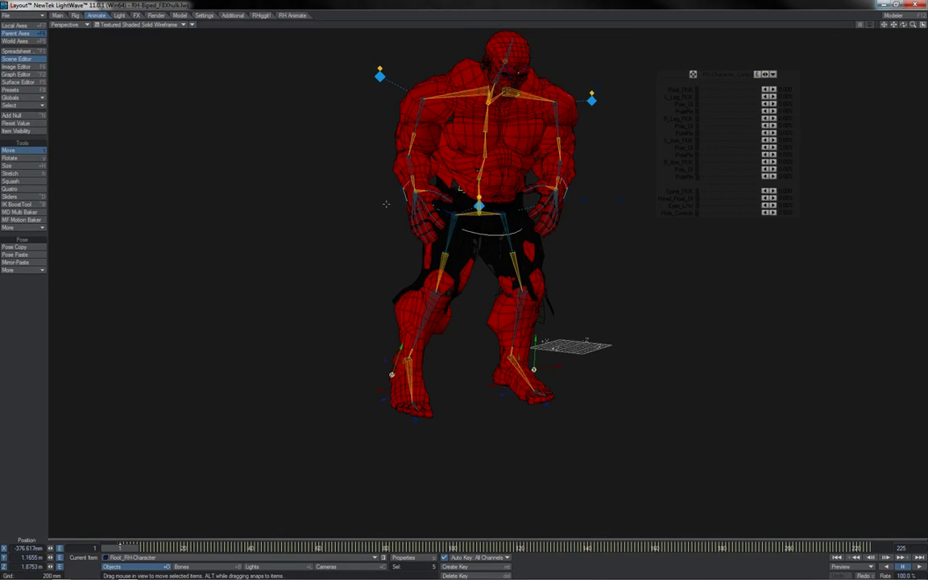
- Set the root FKIK slider to 1.000, and try the two leg FKIK sliders at full before returning them to 0%
click(693, 75)
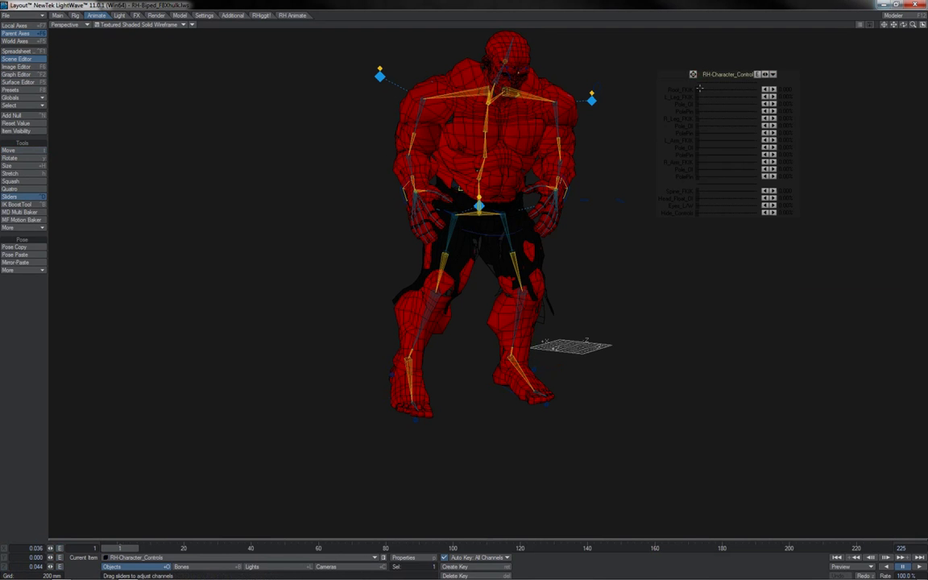
drag(698, 89, 757, 89)
drag(697, 95, 758, 95)
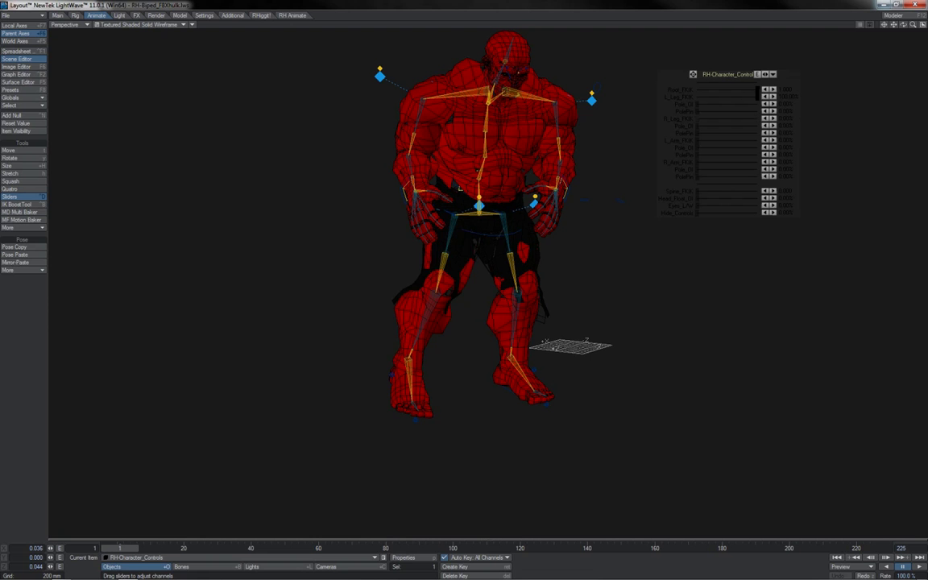
drag(698, 118, 759, 119)
drag(758, 96, 698, 98)
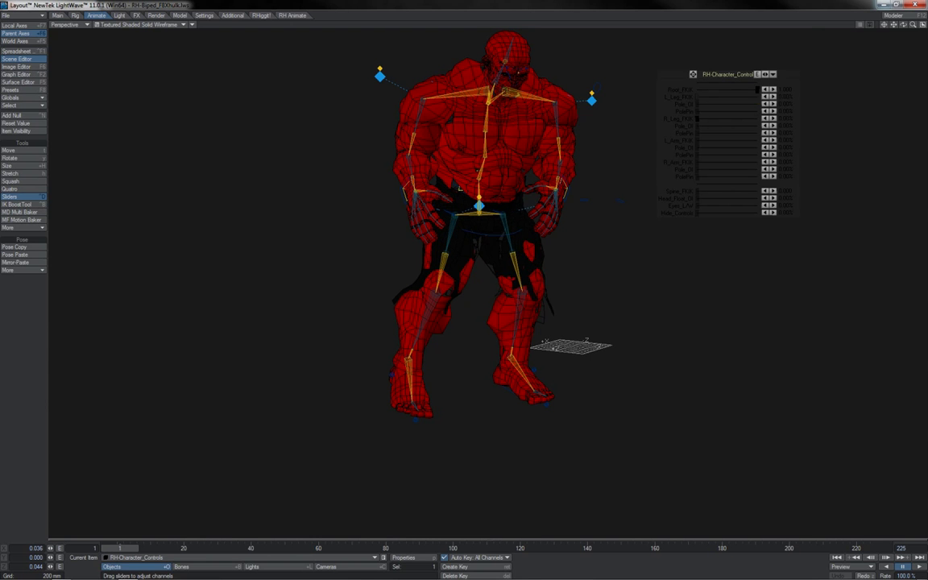
- Bake the motion of the left and right leg pole controls with MF Motion Baker
drag(903, 24, 677, 25)
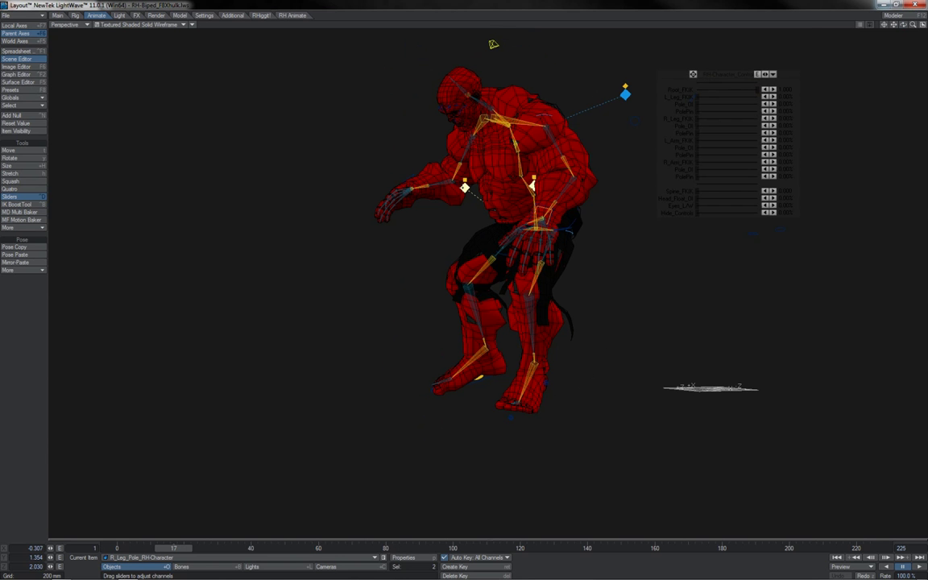
key(t)
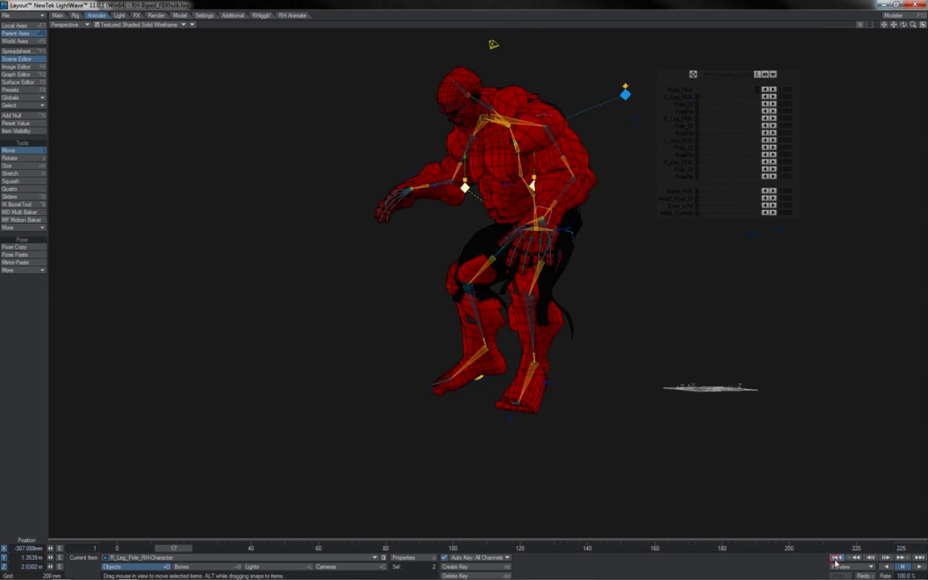
click(22, 219)
click(225, 102)
click(195, 102)
drag(200, 88, 186, 90)
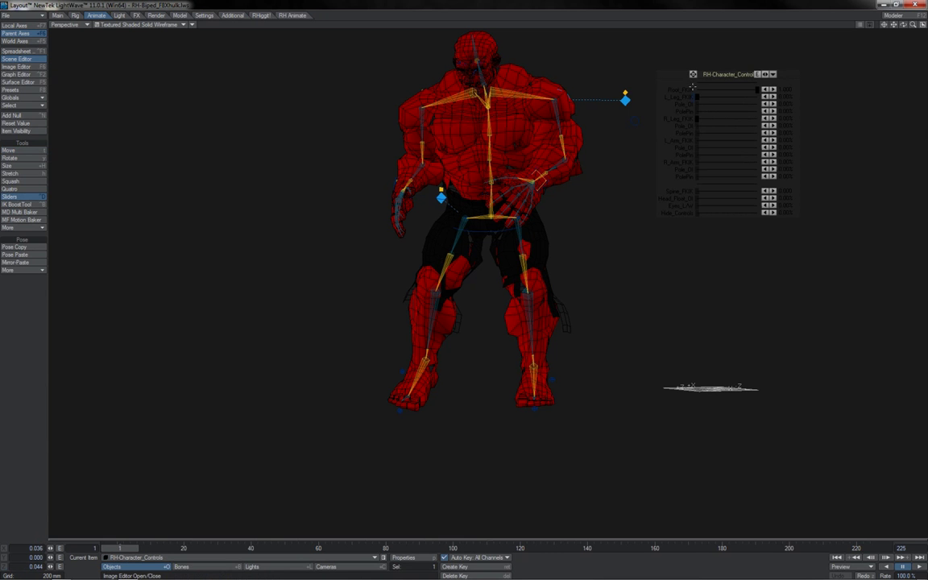
- Set the FKIK slider and the first pole slider of both the left and right legs to 100%
drag(697, 96, 757, 96)
drag(698, 119, 757, 119)
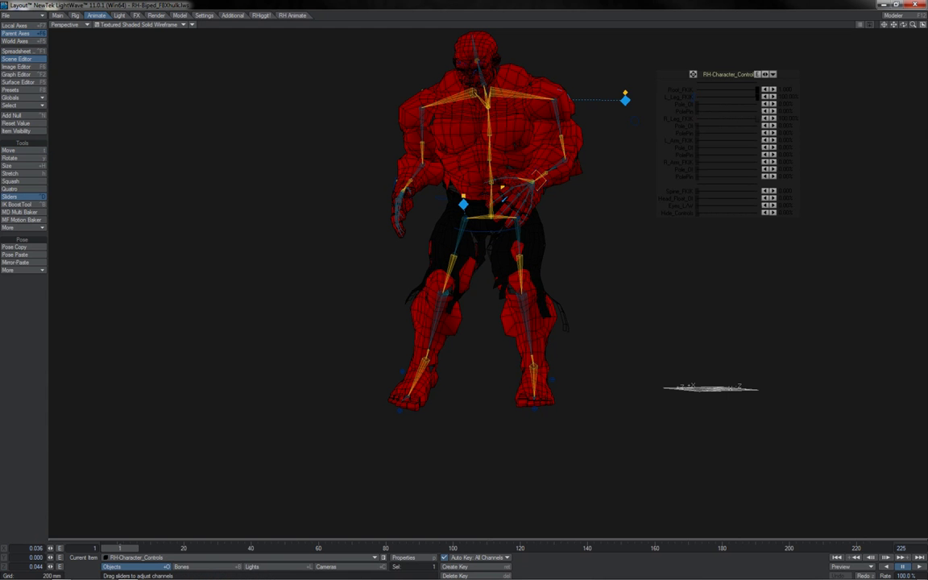
click(698, 105)
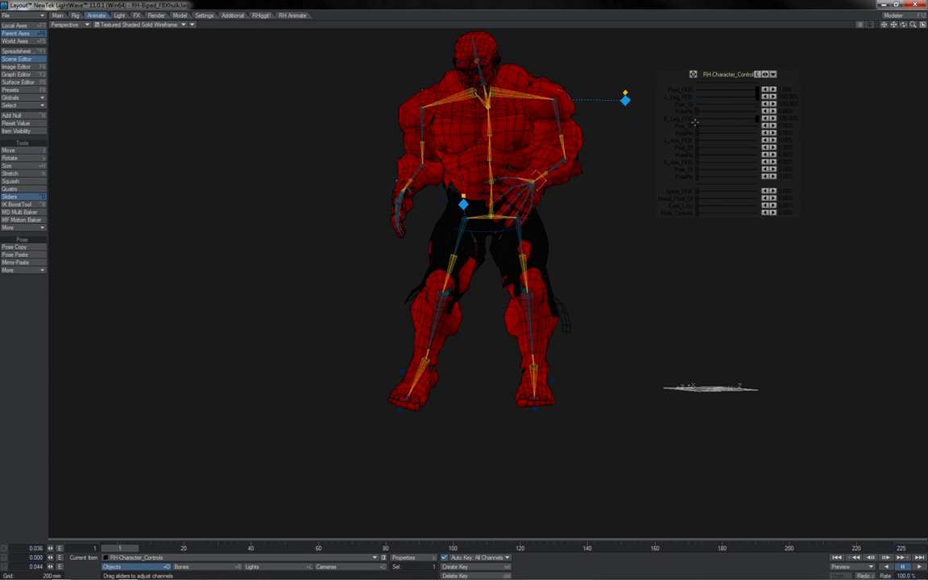
click(695, 125)
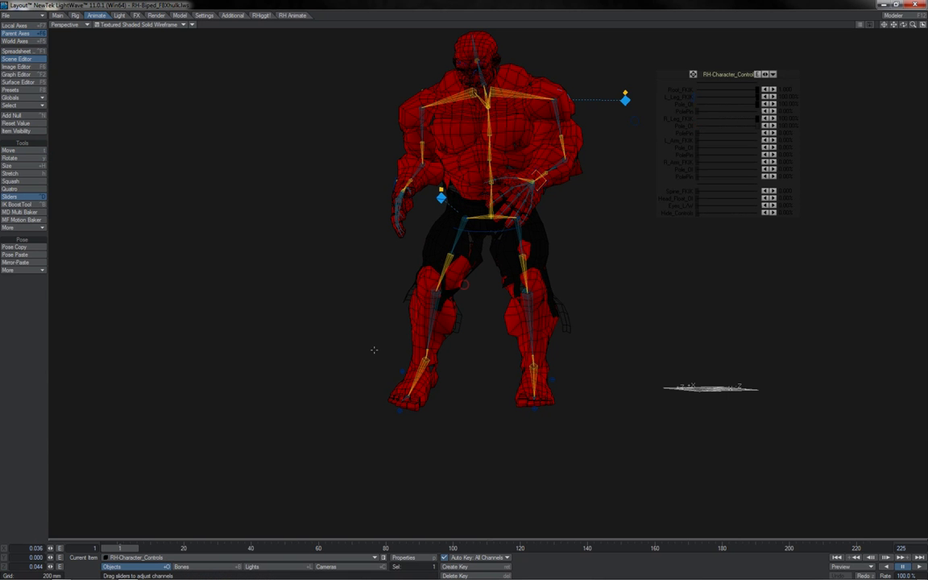
- Level the right leg IK goal at frame 1 by setting its pitch to 0° and its Y position to 0 m
drag(132, 549, 130, 549)
click(417, 397)
key(y)
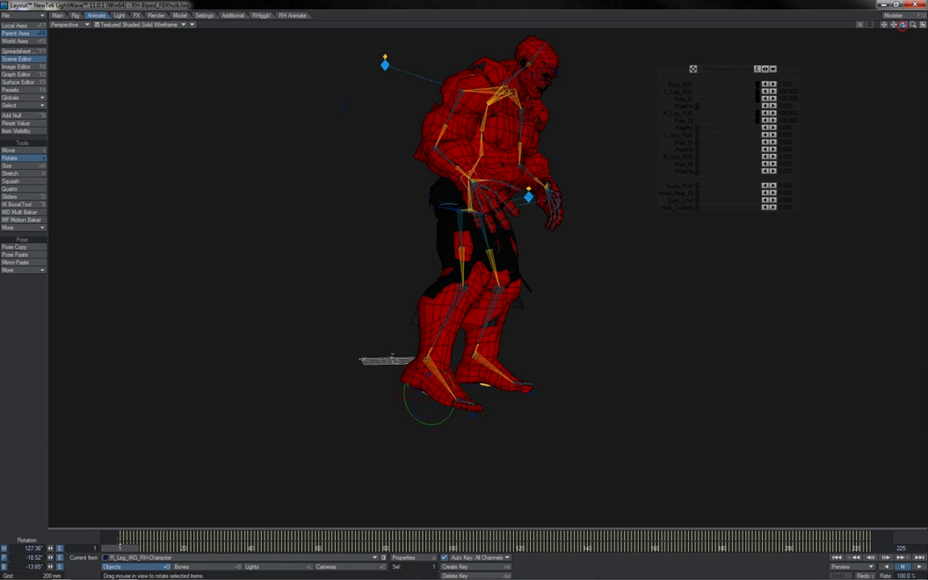
key(3)
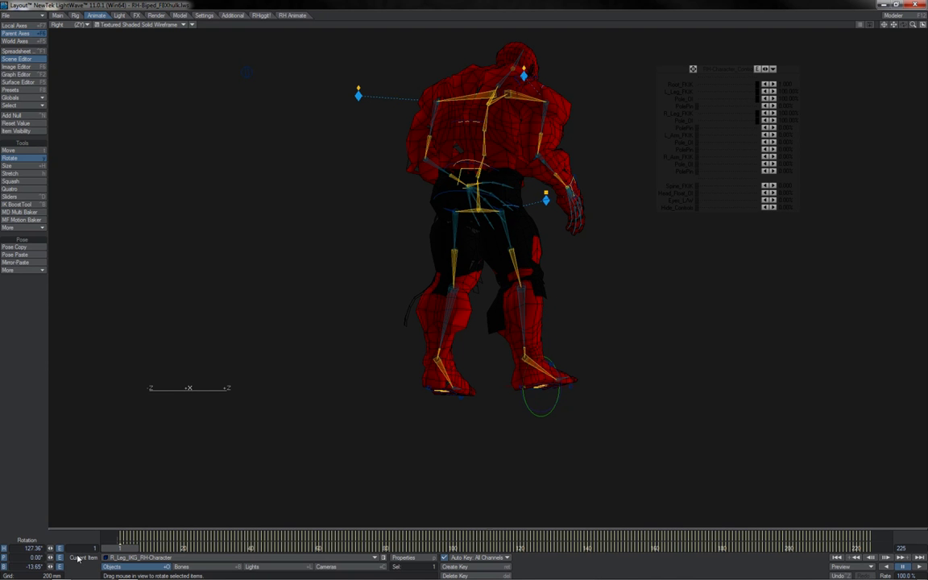
key(t)
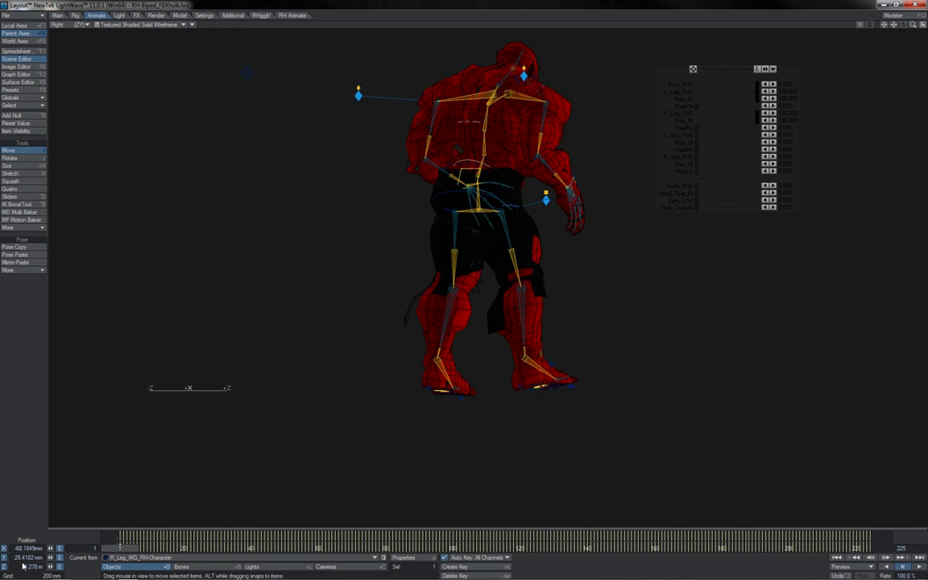
click(13, 558)
text(0)
key(Return)
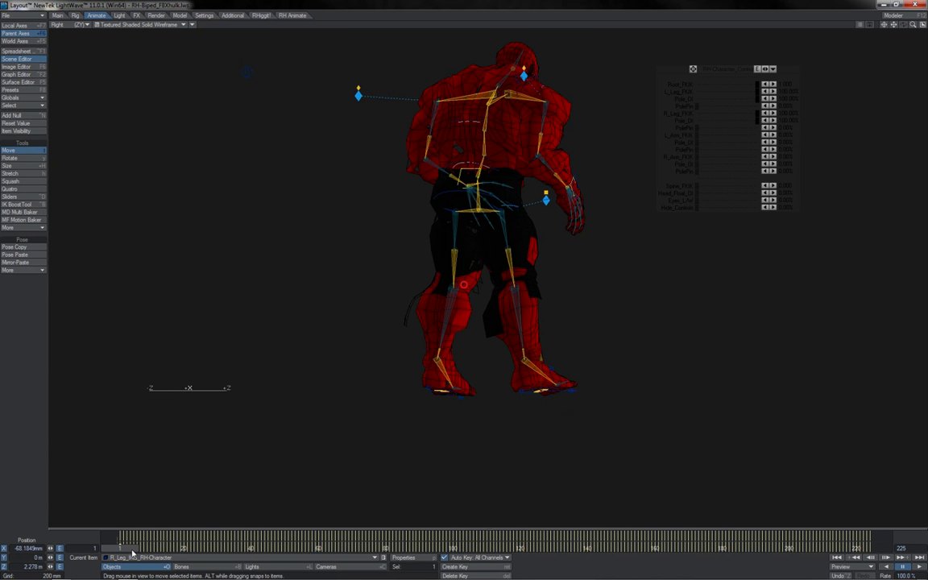
- Clear the right leg IK goal's keys between frames 1 and 6, where the foot stays planted
drag(260, 428, 309, 394)
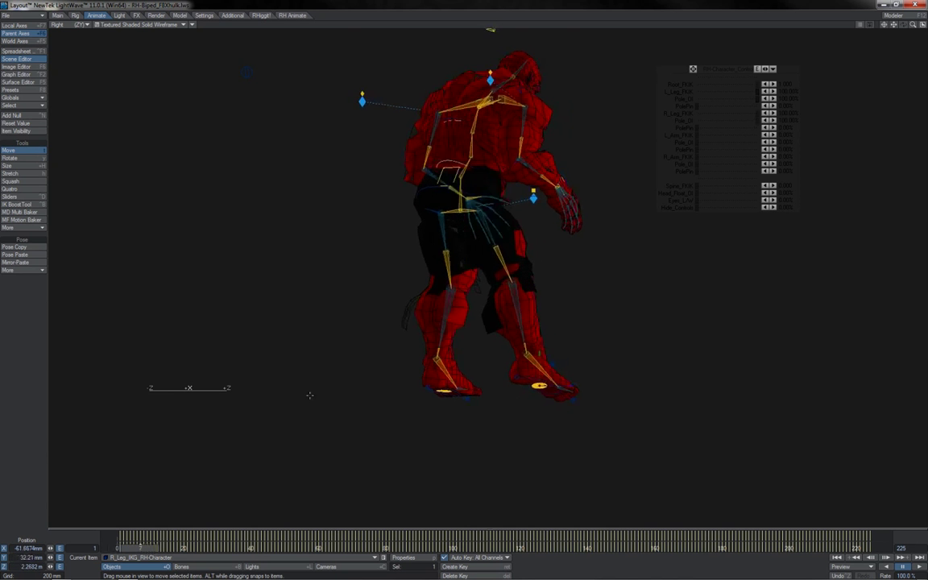
key(Right)
key(Left)
key(Left)
key(Left)
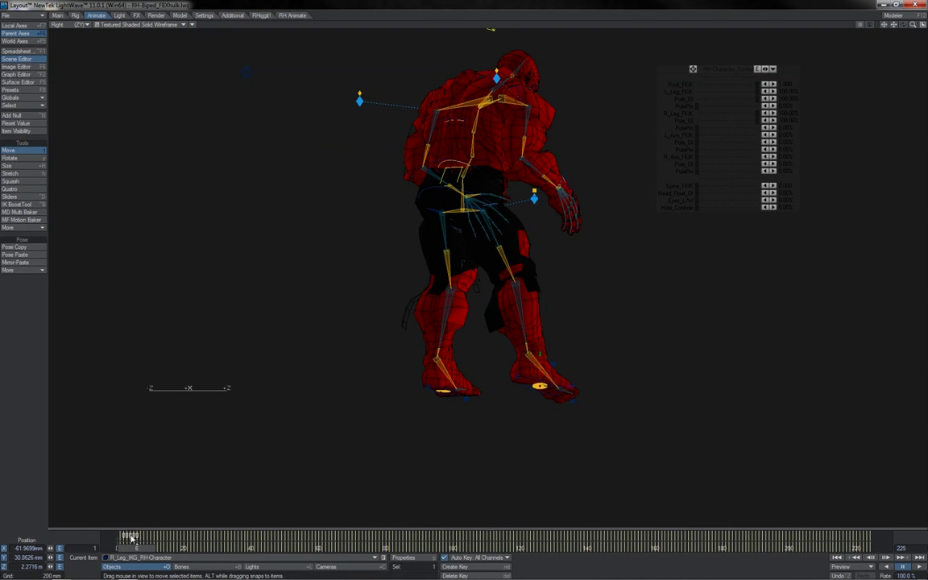
- Copy the right leg IK goal's pose at frame 1 and paste it at frame 6
click(31, 253)
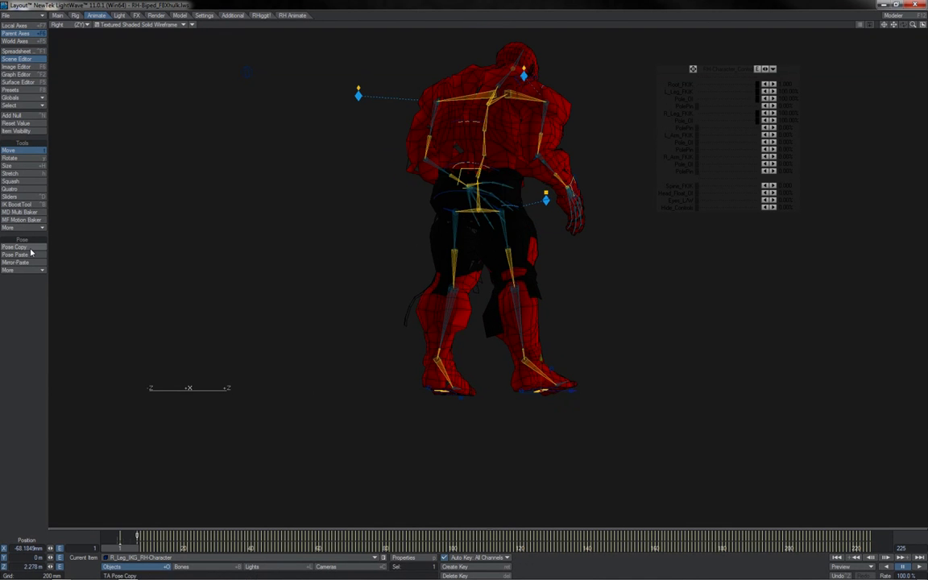
key(y)
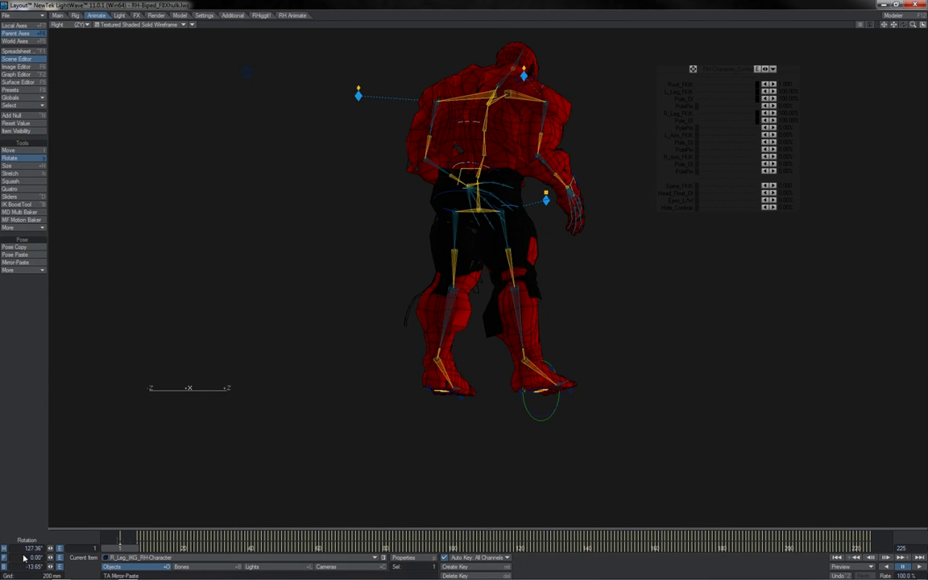
key(Return)
key(shift+Right)
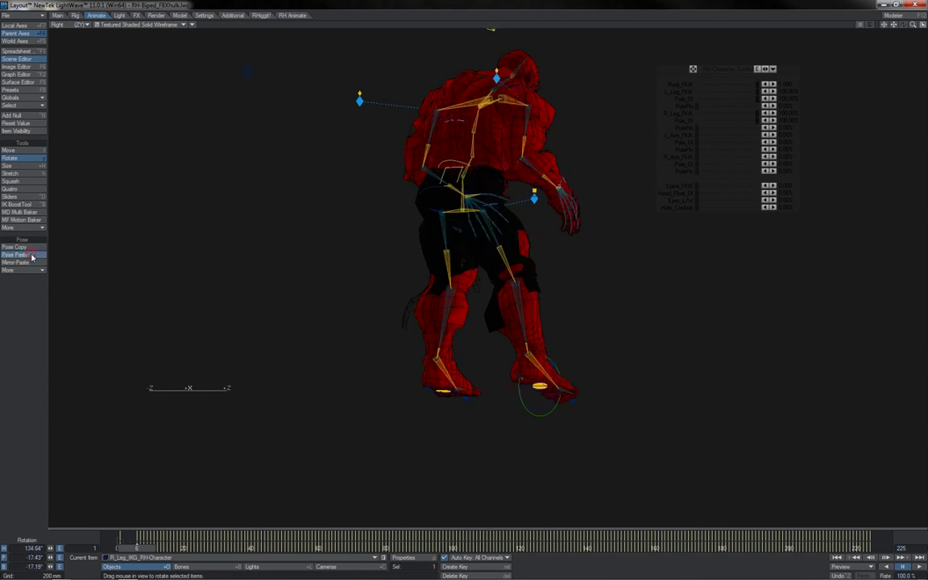
click(32, 256)
- Delete the right leg IK goal's keys between frames 6 and 13
drag(133, 538, 155, 537)
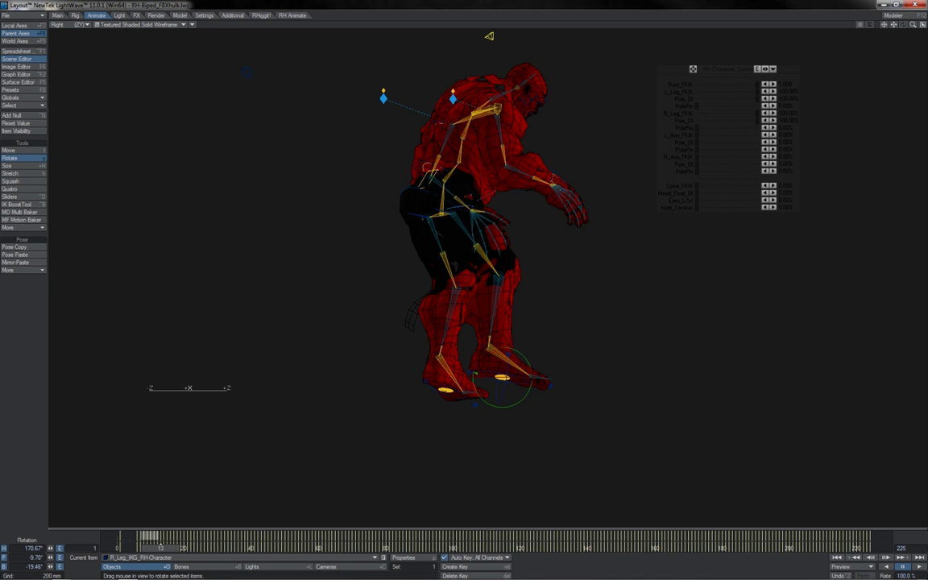
right_click(156, 538)
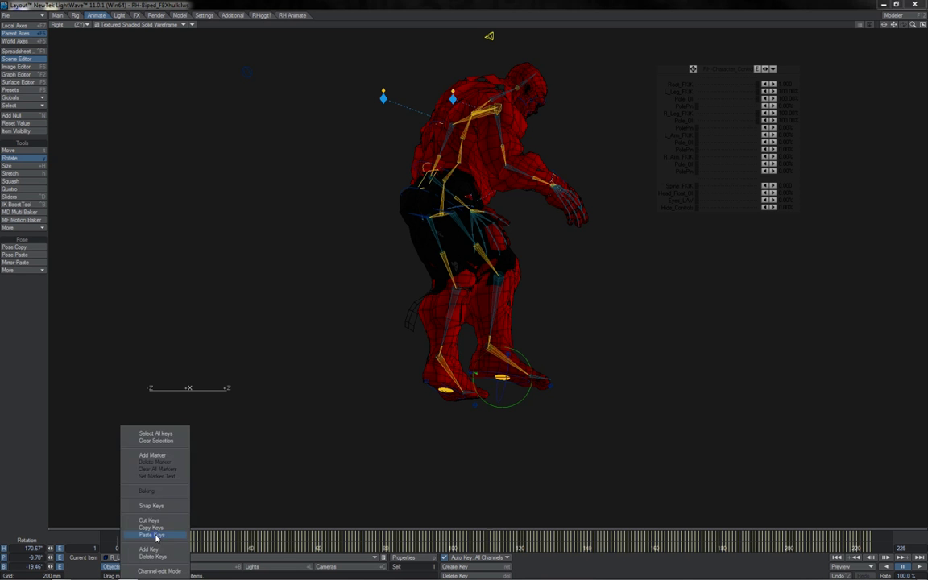
click(153, 558)
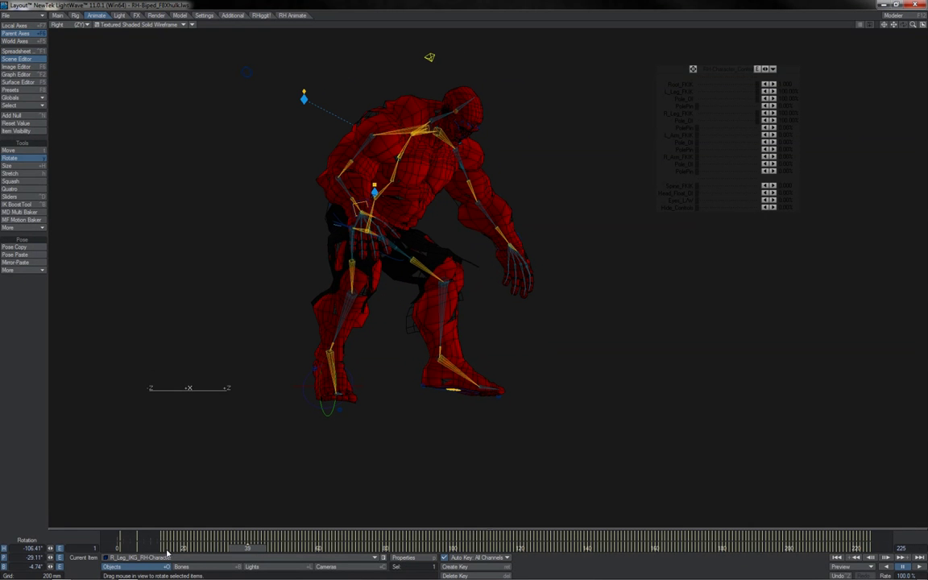
- Delete the right leg IK goal's keys between frames 39 and 72
drag(243, 539, 277, 548)
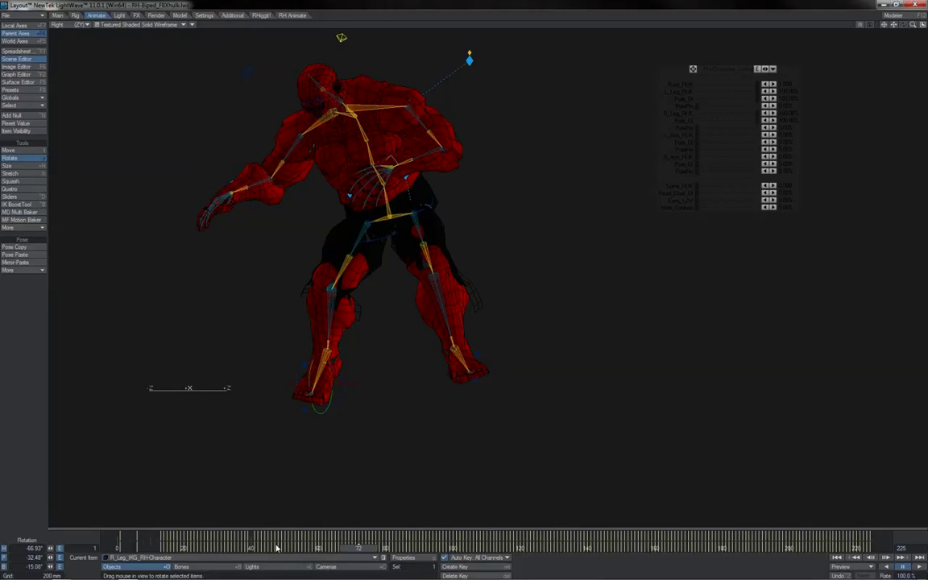
right_click(355, 539)
click(345, 550)
key(shift+Left)
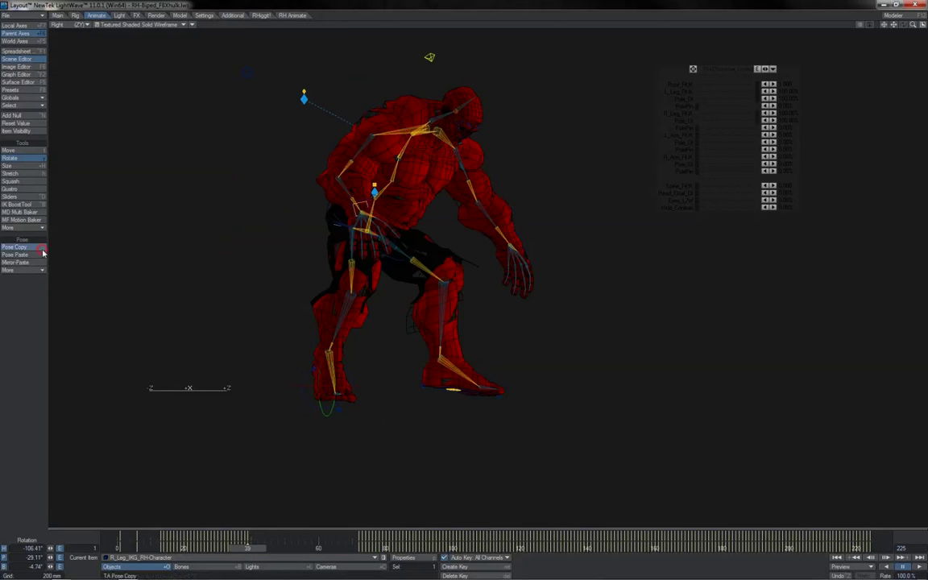
- Copy the right leg IK goal's pose from frame 39 to frame 72 and delete its keys between frames 72 and 76
key(shift+Right)
click(41, 257)
drag(354, 551, 358, 552)
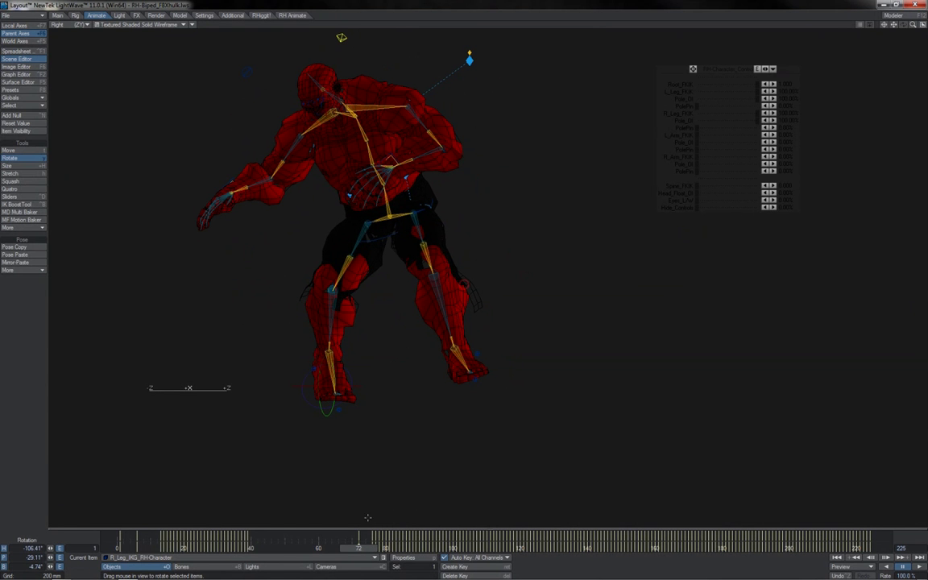
- Delete the right IK foot control's keys between frames 39 and 76, keeping the key at frame 72
click(315, 369)
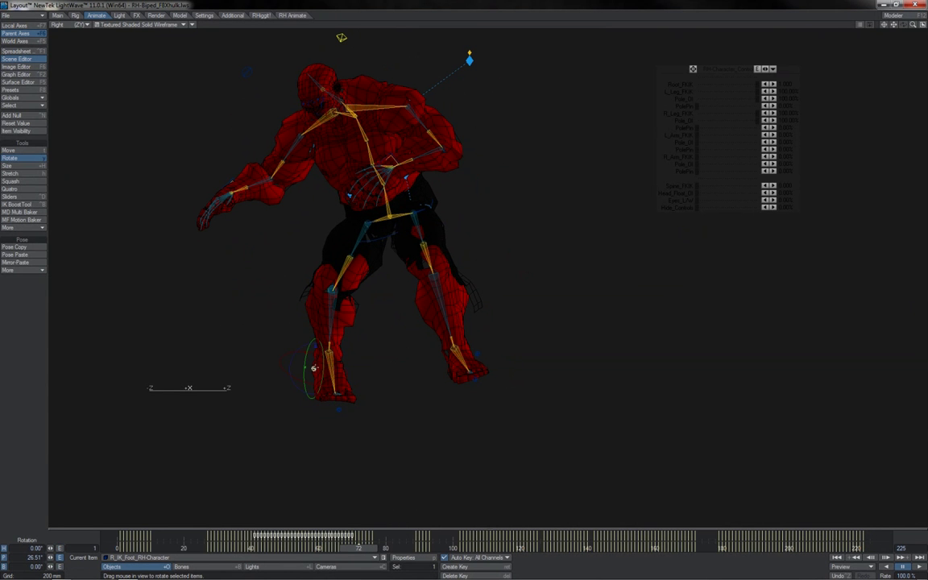
key(t)
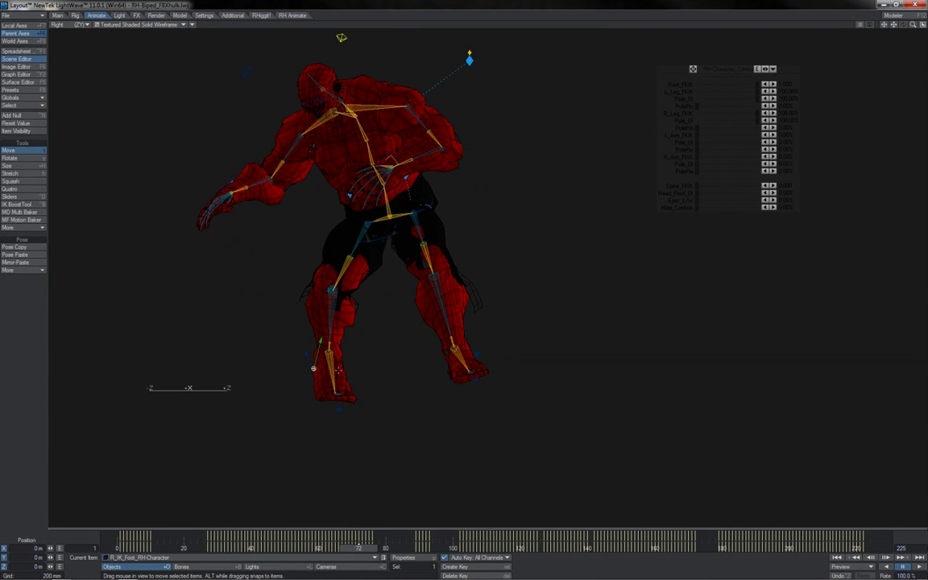
key(y)
key(Left)
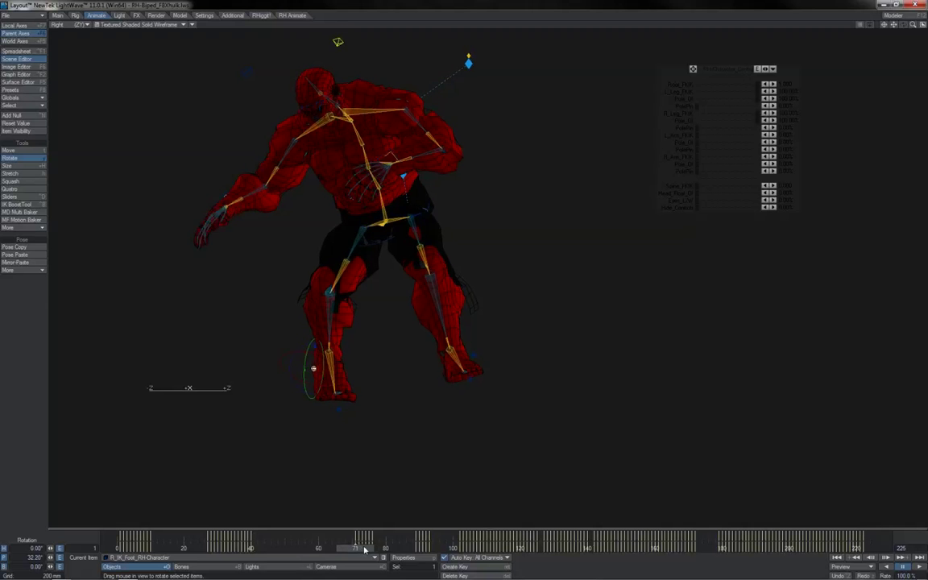
key(Delete)
key(Return)
key(shift+Left)
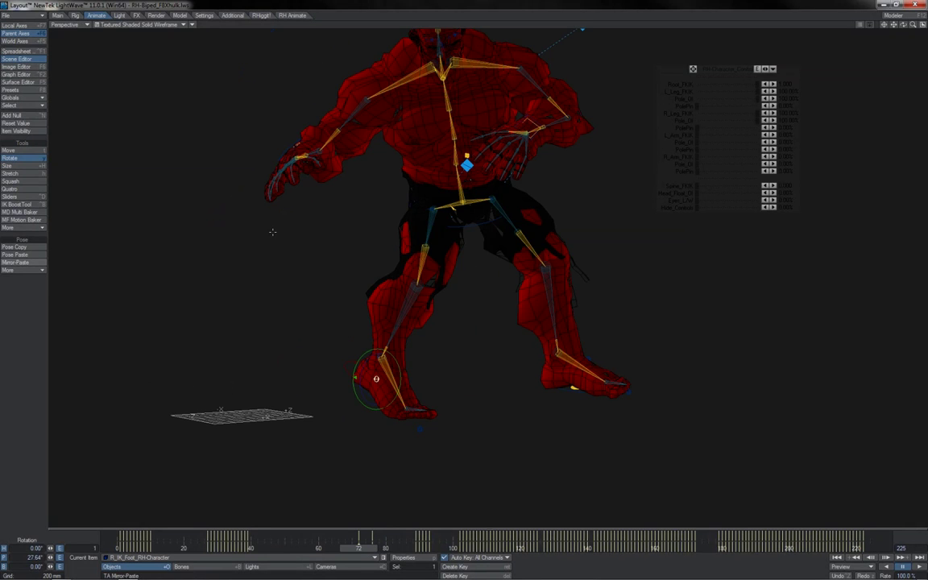
- Create a key for the right leg IK goal at frame 55
drag(904, 25, 858, 25)
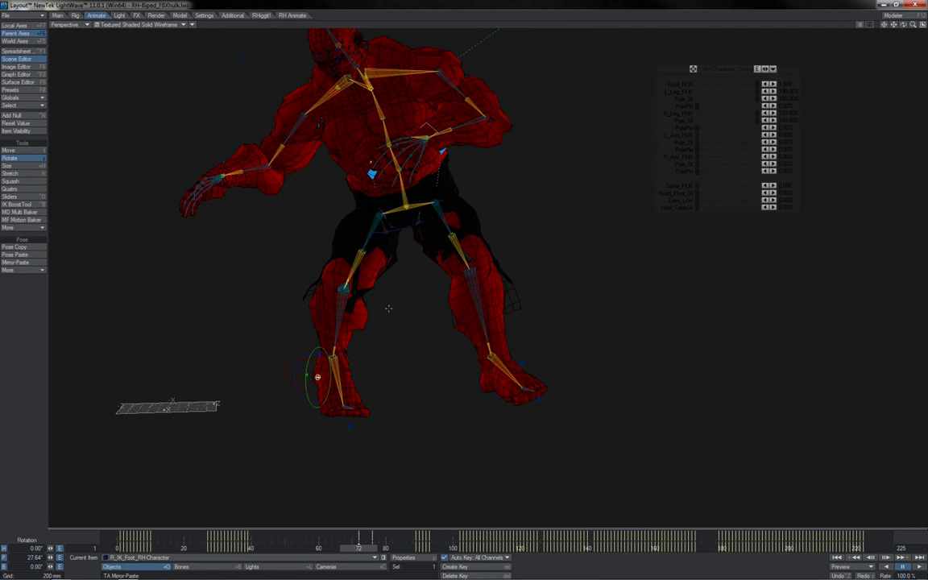
drag(359, 549, 301, 548)
click(359, 549)
drag(465, 283, 198, 510)
click(301, 547)
click(315, 390)
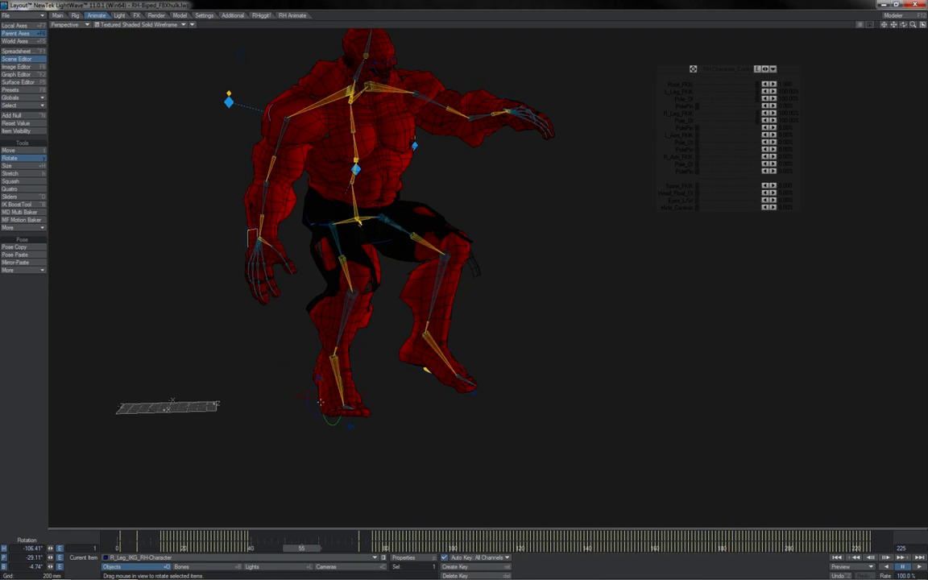
key(Return)
key(Return)
- Check the right foot's pose at frames 72 and 76, and scrub back toward the start of the animation
click(359, 548)
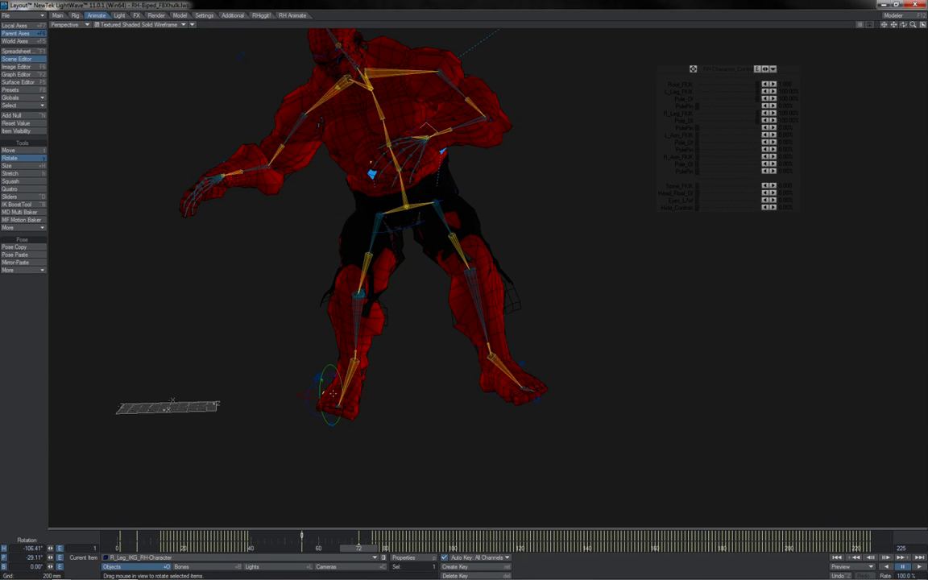
click(332, 393)
key(shift+Right)
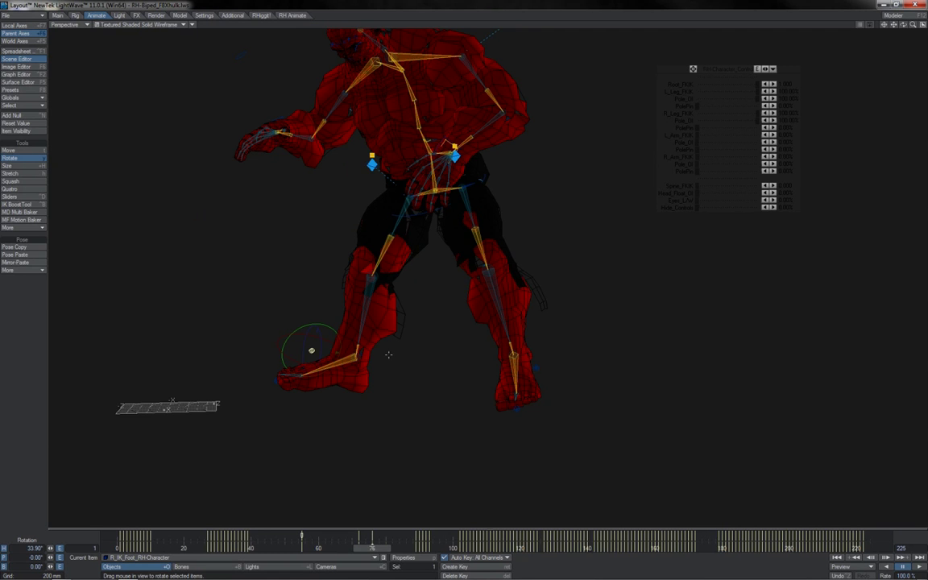
drag(372, 553, 157, 552)
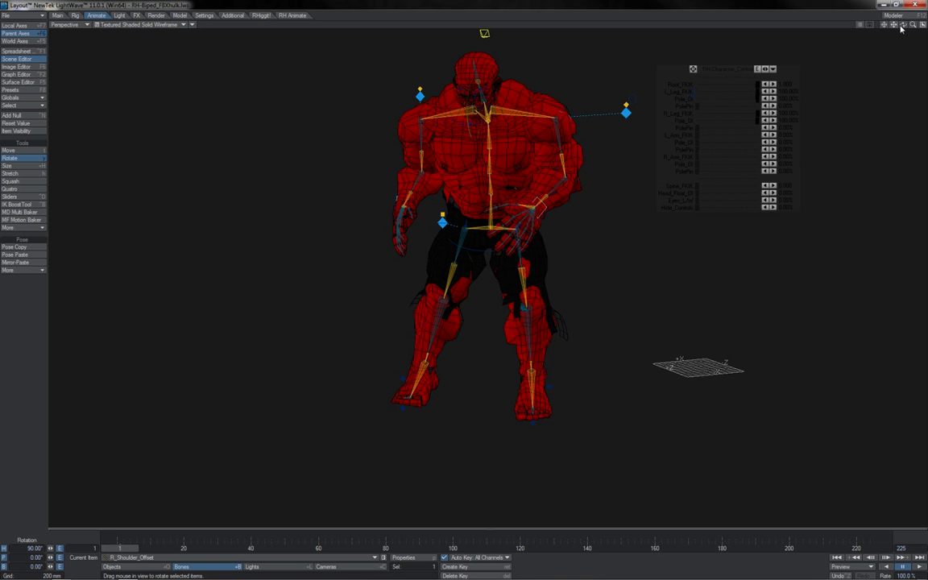
- Raise both shoulders at frame 1 by rotating the shoulder offset bones, with the left one's heading at 74.20°
drag(902, 27, 902, 28)
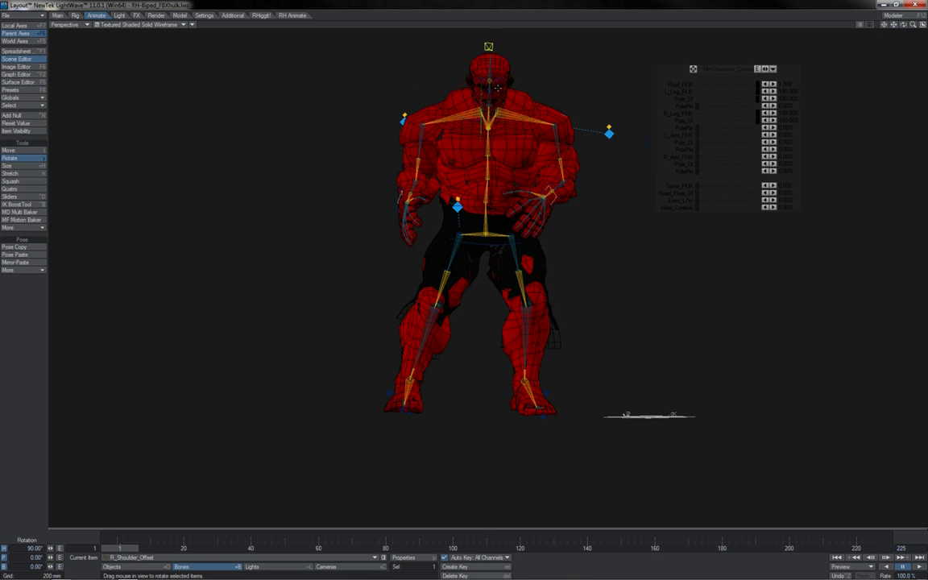
drag(469, 82, 465, 285)
click(494, 112)
drag(512, 111, 512, 58)
- Rotate the arm offset bones at frame 1: right heading to -66.60°, left heading to -100.00° and pitch to 27.07°
click(456, 103)
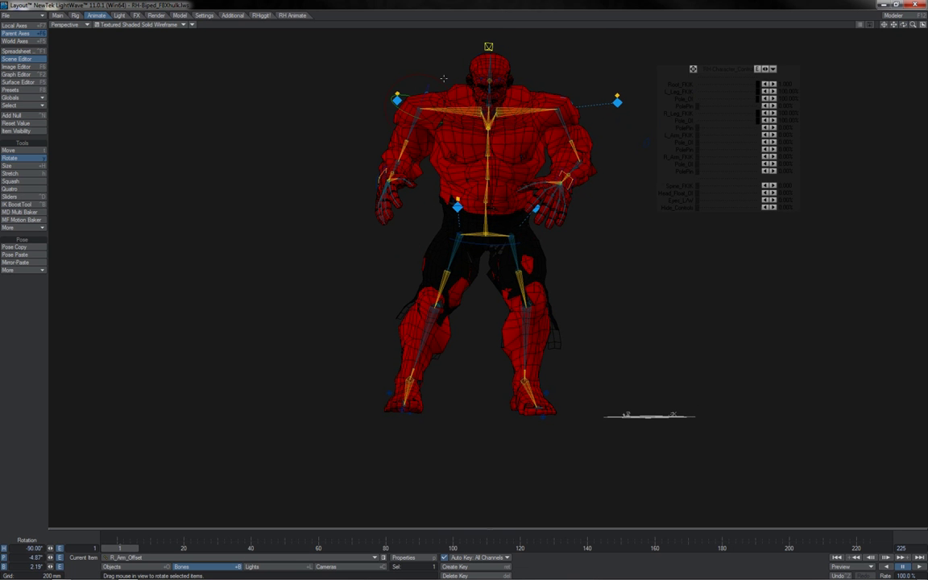
drag(442, 80, 440, 127)
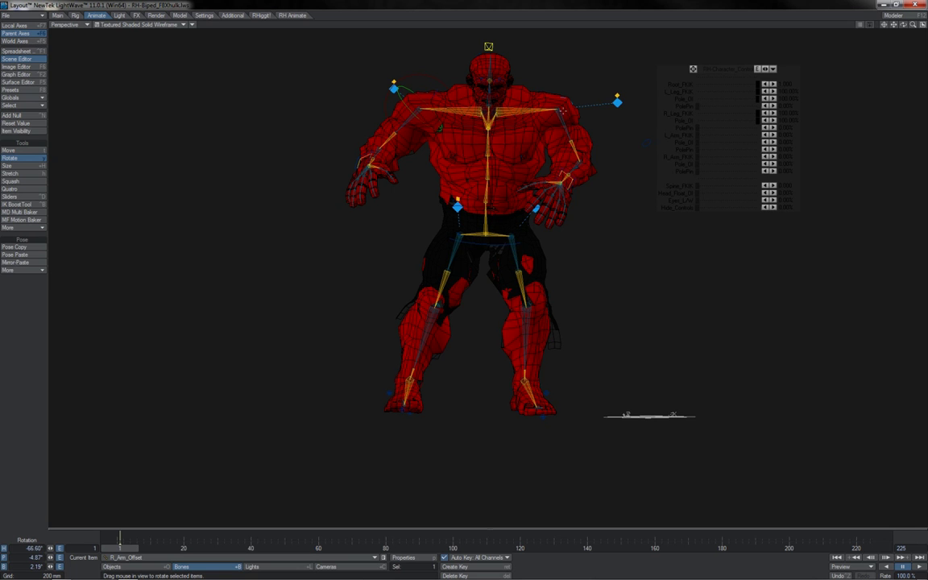
click(562, 108)
drag(561, 107, 581, 118)
drag(570, 76, 575, 92)
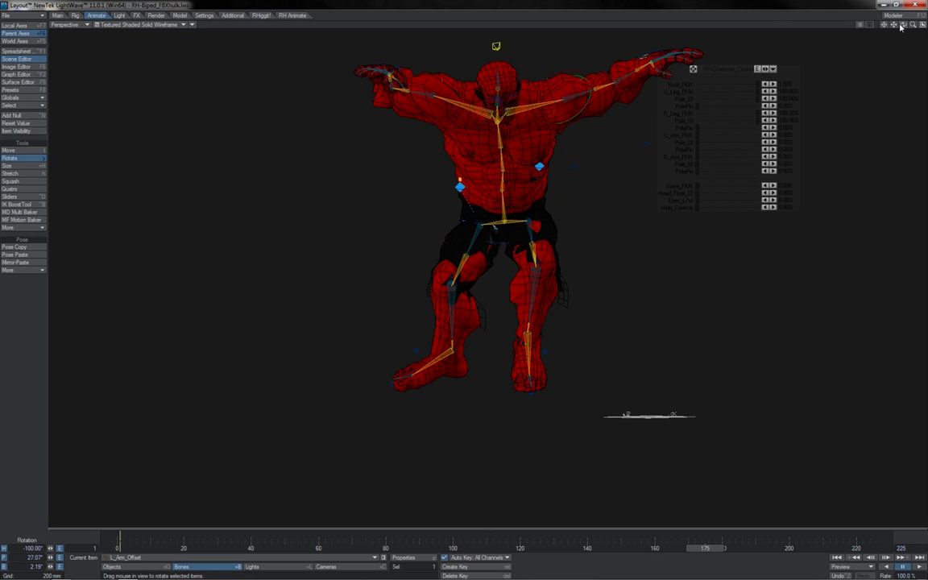
- Rotate the left arm offset bone at frame 167 to adjust the arm's pose
mouse_move(903, 24)
mouse_down()
mouse_move(927, 20)
mouse_move(896, 26)
mouse_move(904, 29)
mouse_up()
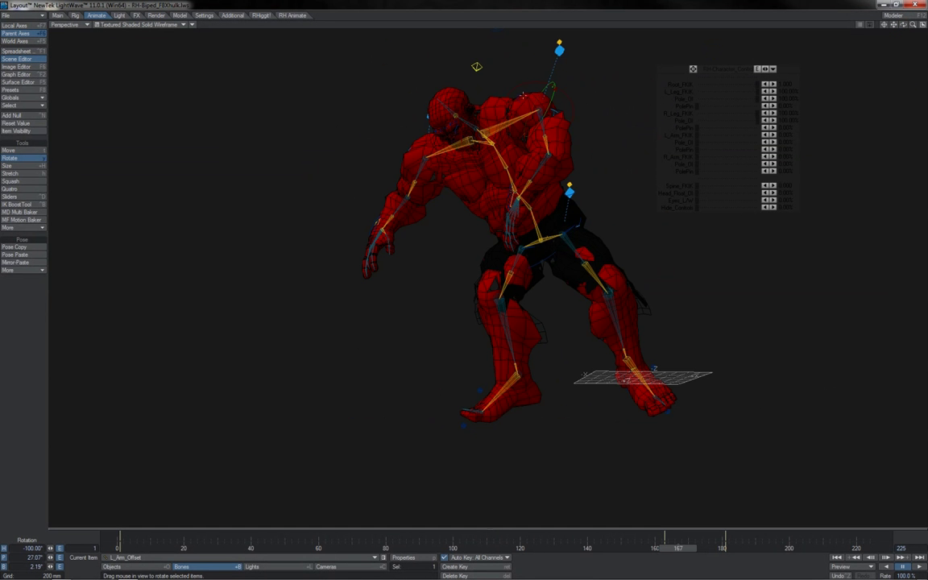
drag(571, 97, 464, 285)
drag(552, 90, 554, 58)
- Rotate the left arm offset bone at frame 173 to heading -47.17°, pitch 27.92° and bank 41.39°
key(Right)
key(Right)
key(Right)
key(Right)
key(Right)
drag(905, 25, 887, 34)
key(Right)
drag(569, 71, 592, 89)
- Review the adjusted left arm motion between frames 173 and 188 from different angles
key(Right)
key(Right)
key(Right)
key(Right)
key(Right)
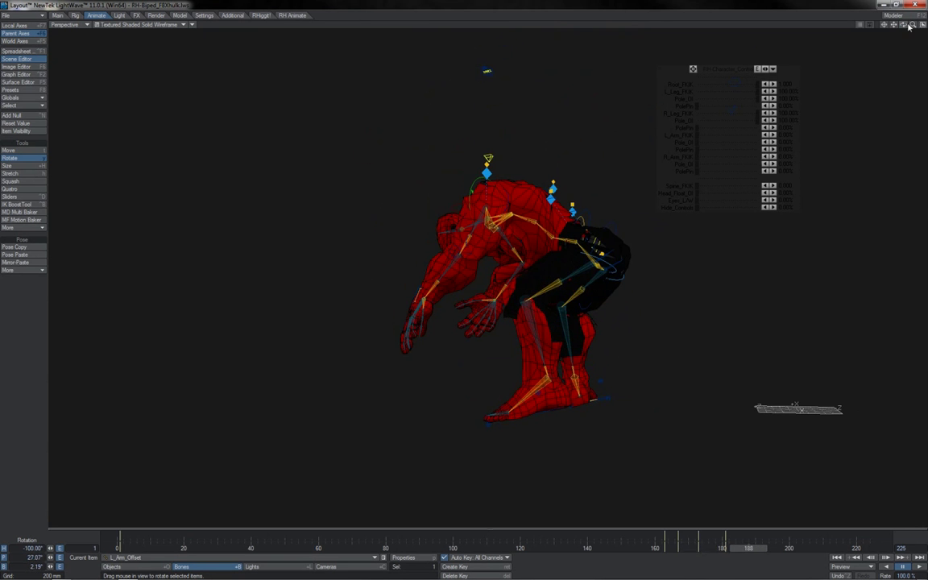
drag(905, 24, 875, 27)
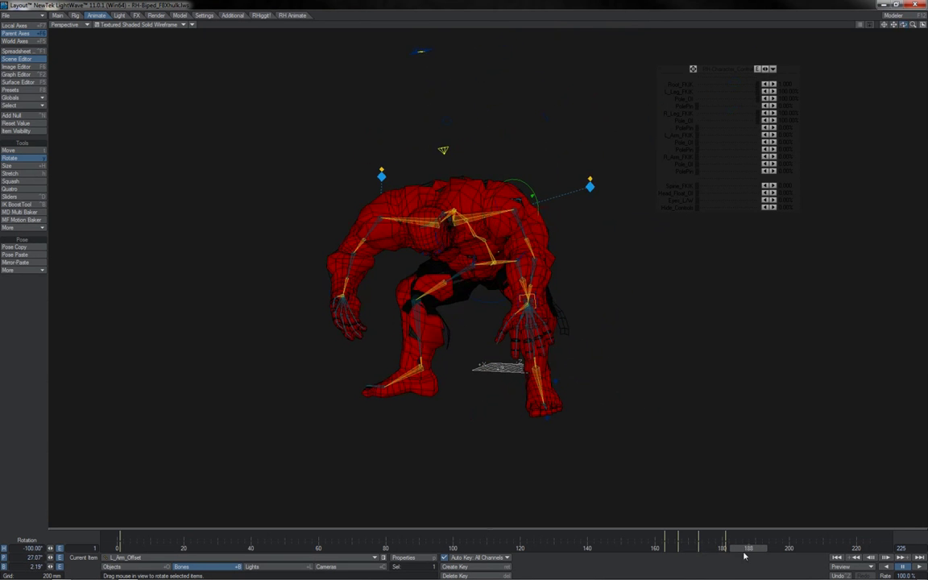
drag(744, 553, 711, 553)
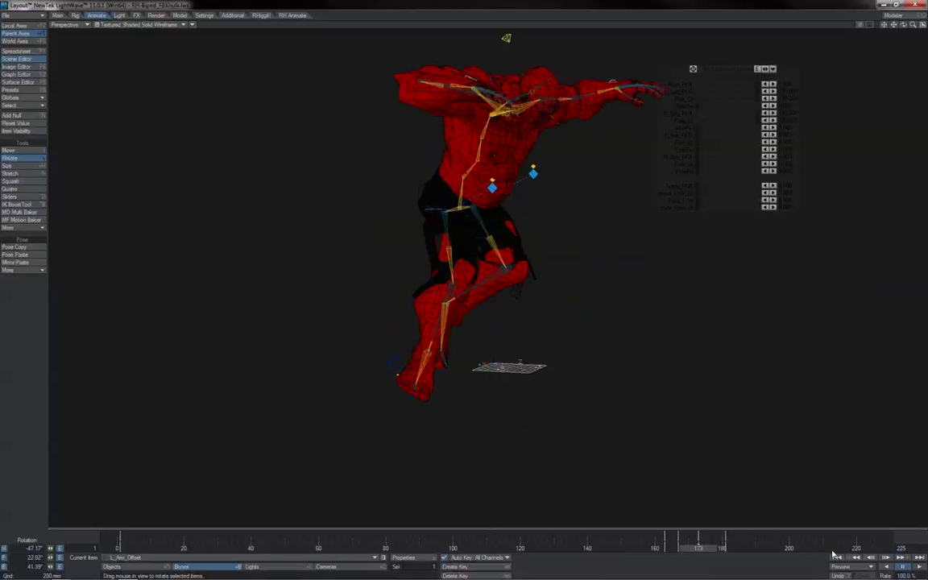
- Select the left shoulder offset bone and key it at frames 163, 171 and 180
key(Up)
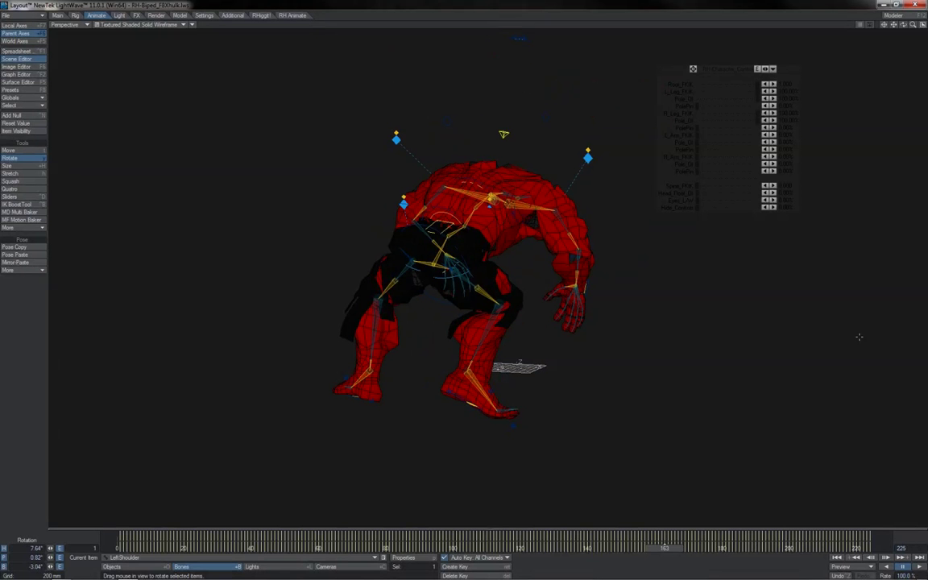
key(Up)
key(Right)
key(Right)
key(Right)
key(Right)
key(Right)
key(Right)
key(Right)
key(Right)
key(Right)
key(Right)
key(Right)
key(Right)
key(Right)
key(Right)
key(Right)
key(Right)
key(Right)
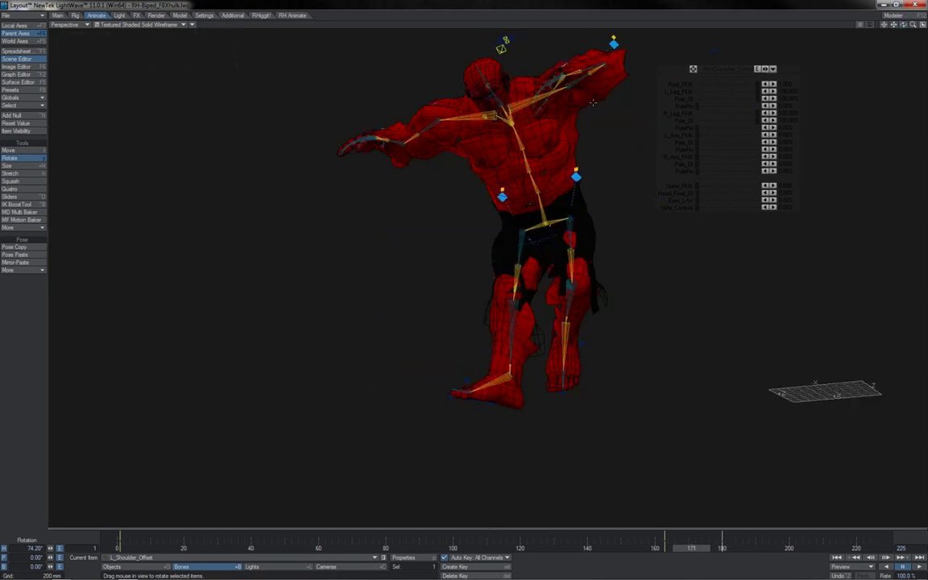
drag(910, 25, 904, 28)
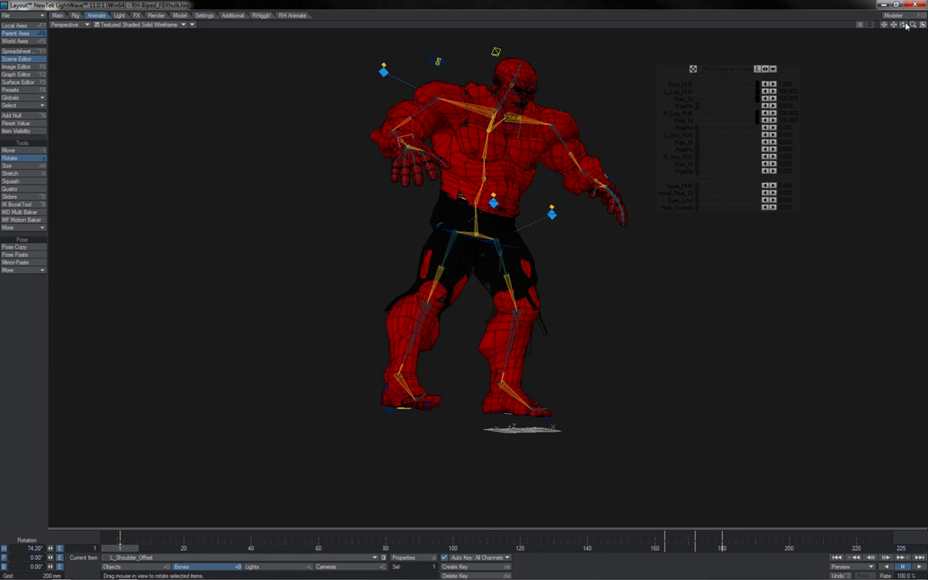
- Select the hips and chest IK goals together on the character's back
drag(904, 24, 906, 28)
click(491, 192)
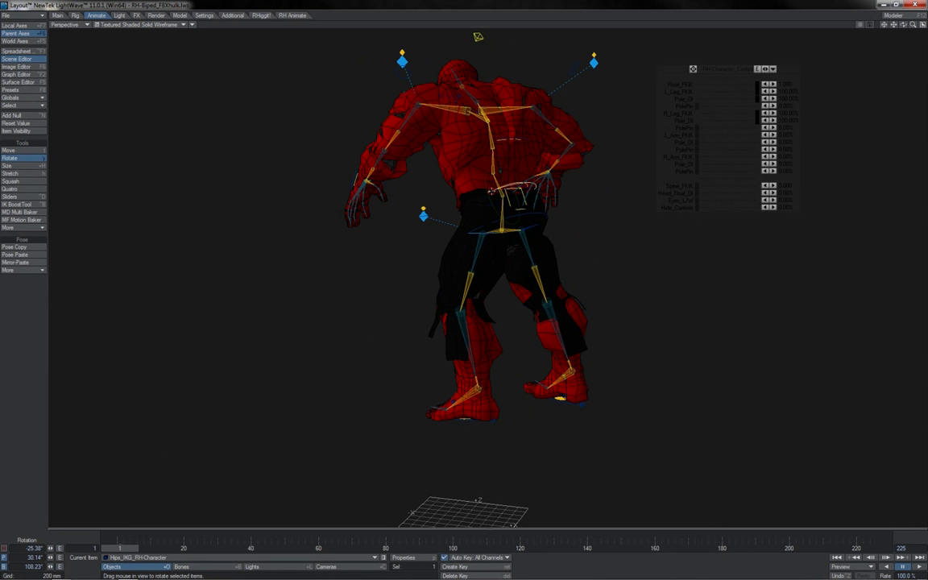
shift+click(526, 138)
drag(904, 24, 911, 25)
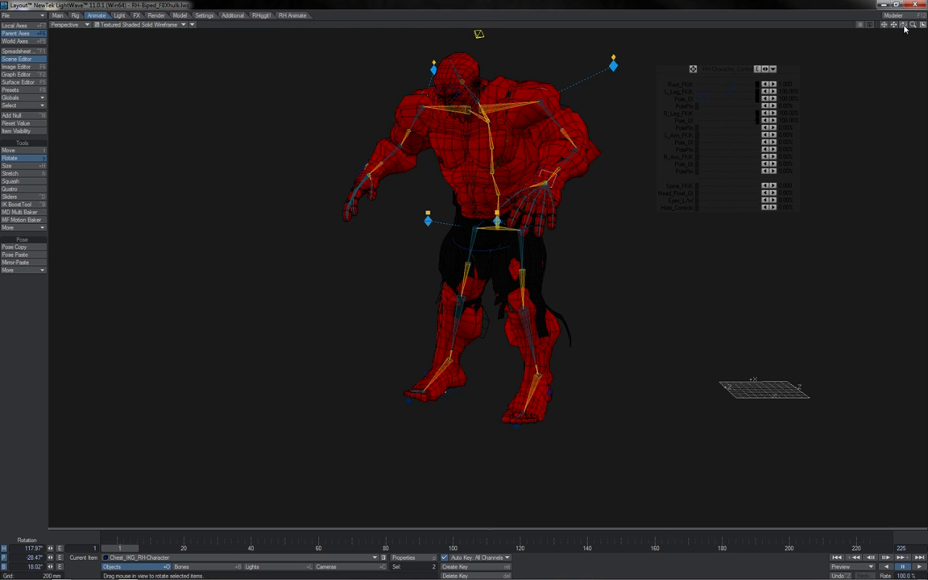
mouse_move(478, 34)
mouse_down()
mouse_move(470, 34)
mouse_move(493, 38)
mouse_up()
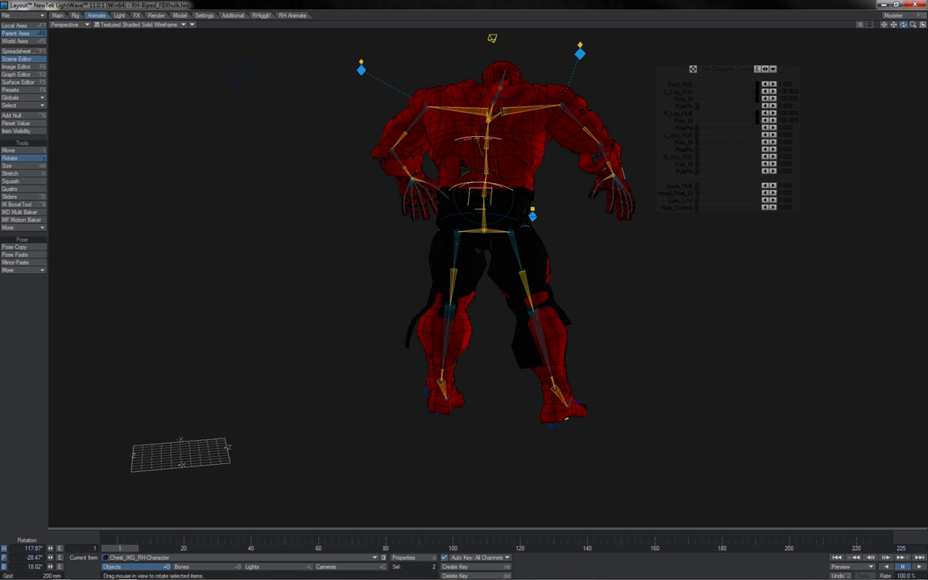
- Bake the motion of the hips and chest IK goals with MF Motion Baker
click(503, 217)
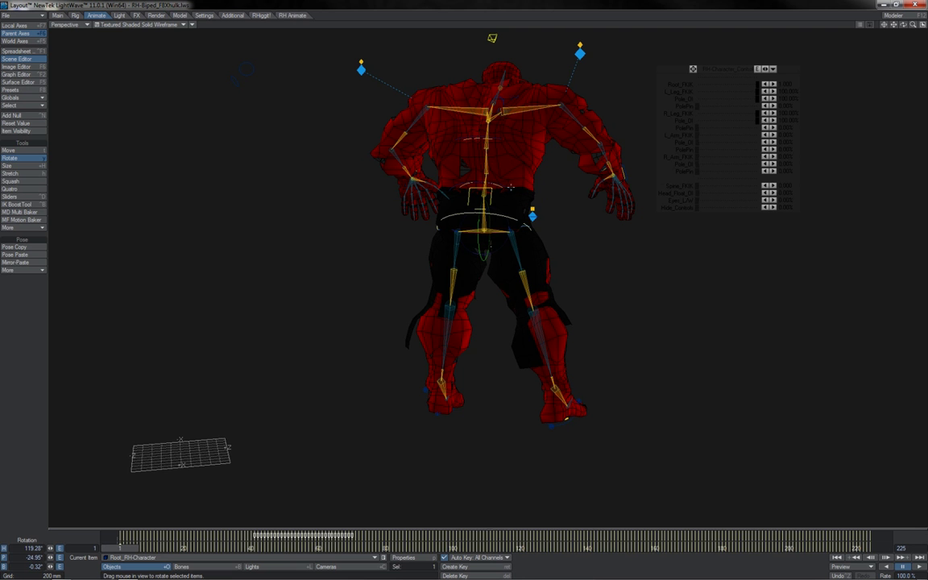
click(511, 187)
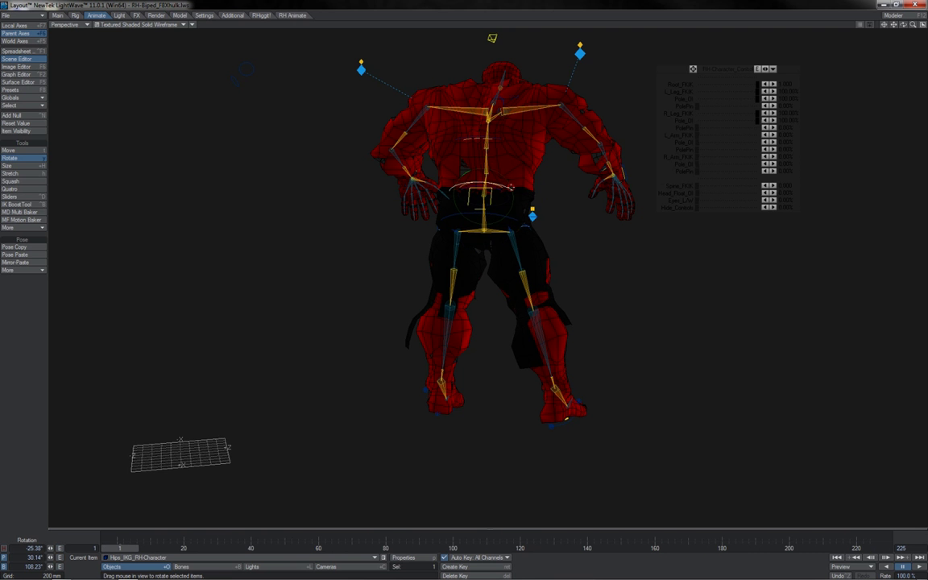
click(459, 139)
click(38, 222)
click(196, 98)
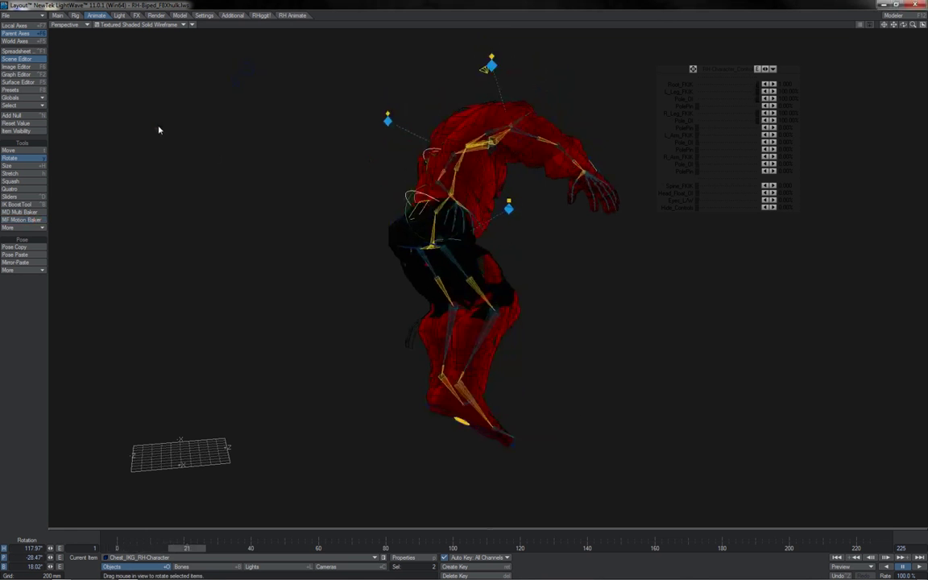
- Switch the spine to IK by setting the Spine_FKIK control to 1.000
click(693, 69)
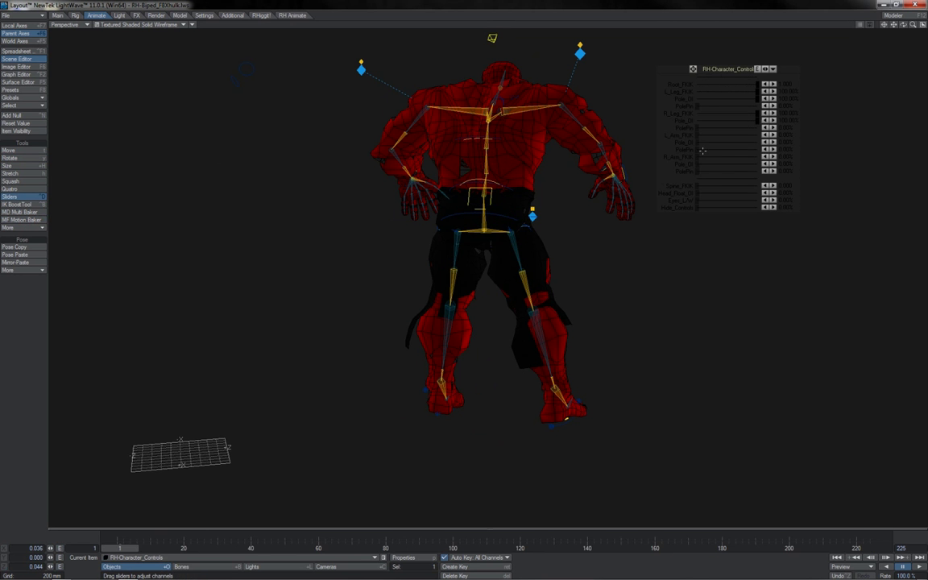
drag(698, 186, 759, 186)
drag(904, 24, 925, 24)
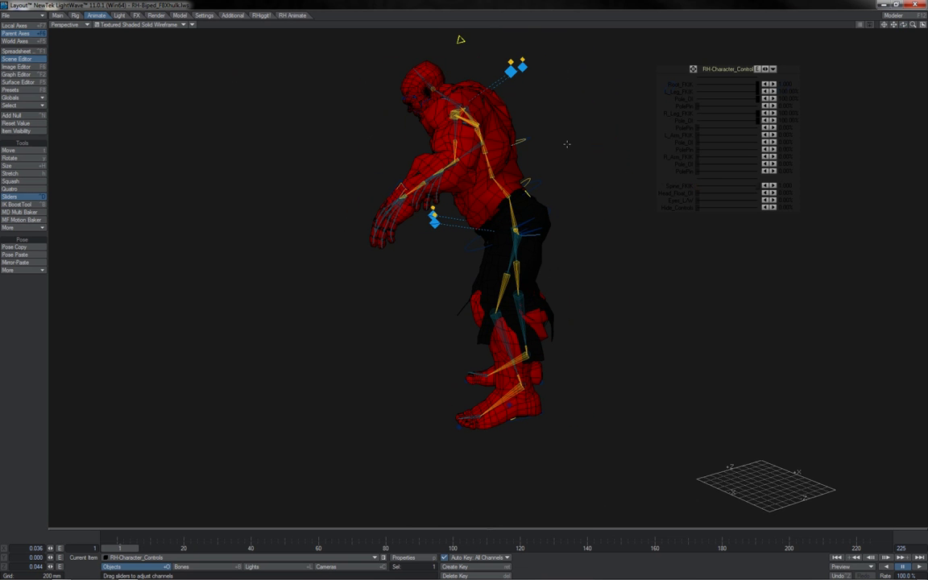
- Select the chest IK goal's offset control, scrub the animation to frame 28 and return to frame 1
click(522, 140)
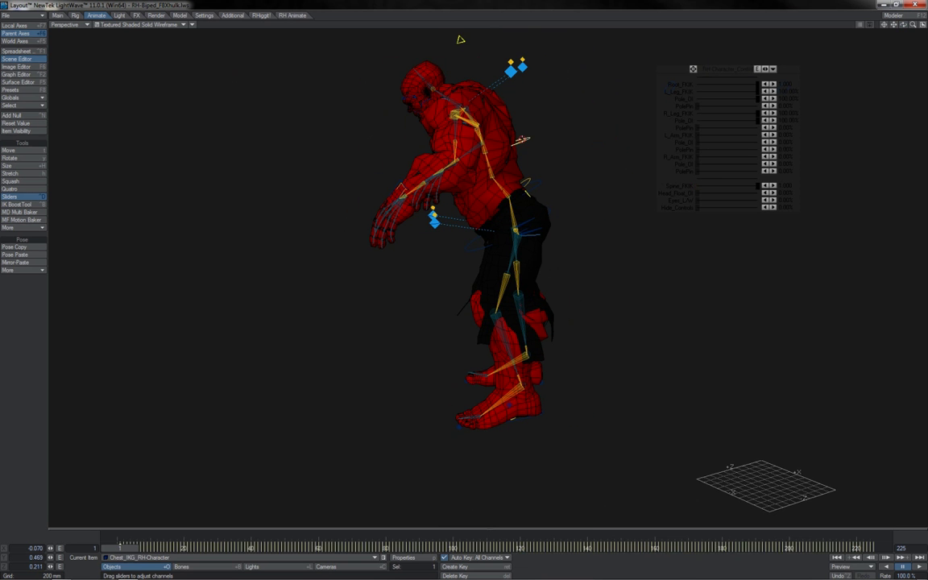
click(520, 141)
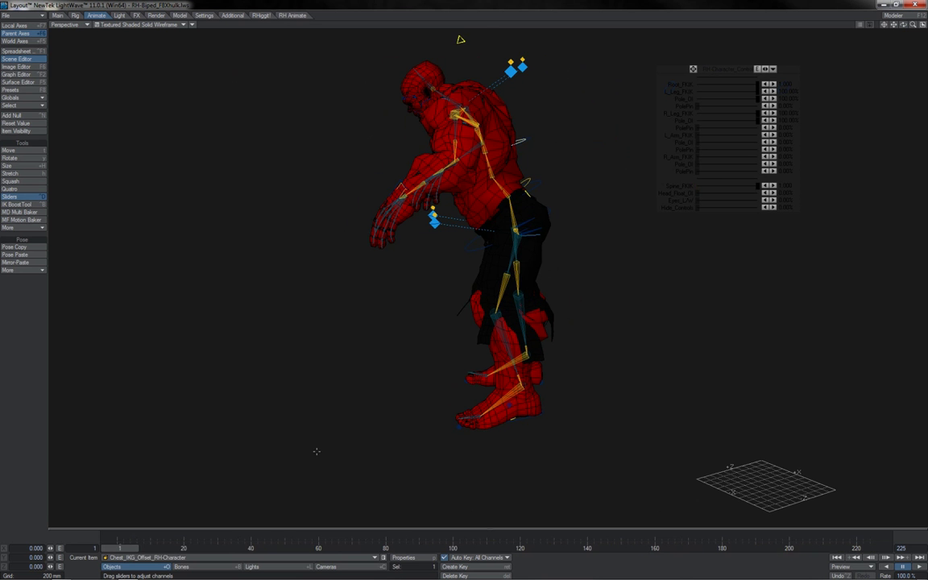
drag(131, 549, 212, 548)
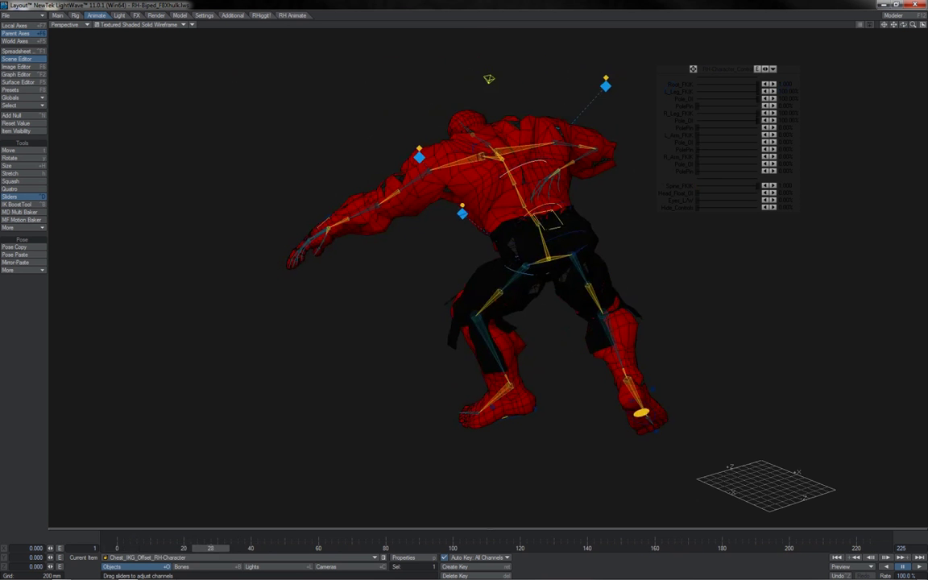
click(837, 558)
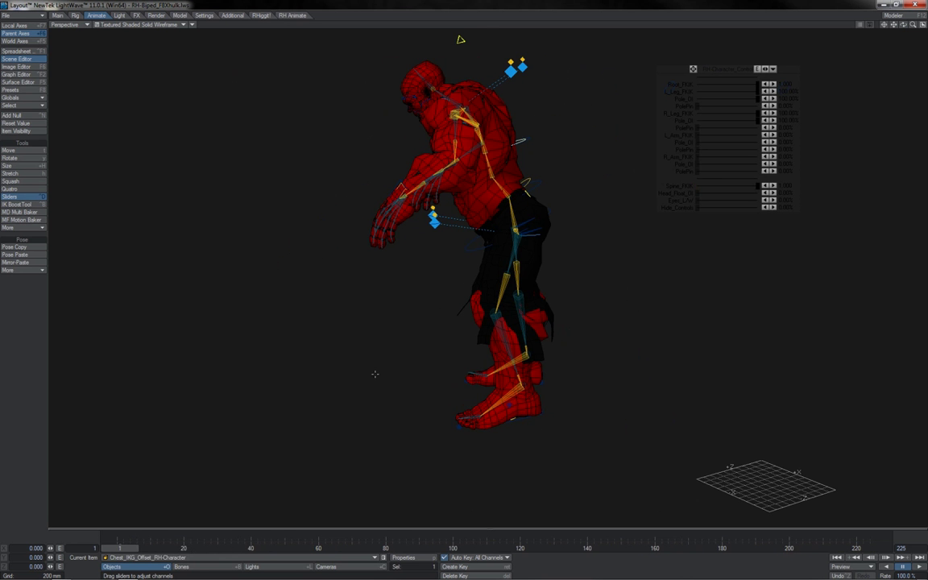
- On frame 1, rotate the chest IK offset control to about 11.8° pitch and move it to about 65 mm in Z
key(t)
drag(520, 119, 516, 141)
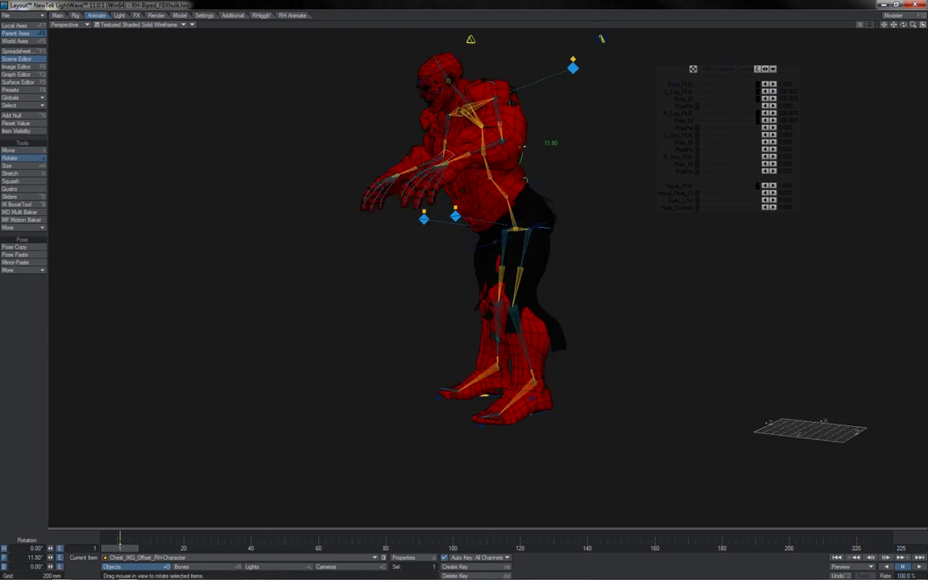
key(t)
- On frame 25, rotate the chest offset control to about 13.7° pitch and 12.5° bank, and move it to about 113 mm in Z
key(Right)
key(Right)
key(Right)
key(Right)
key(Right)
key(Right)
key(Right)
key(Right)
key(Right)
key(Right)
key(Right)
key(Right)
key(Right)
key(Right)
key(Right)
key(Right)
key(Right)
key(Right)
key(Right)
key(Right)
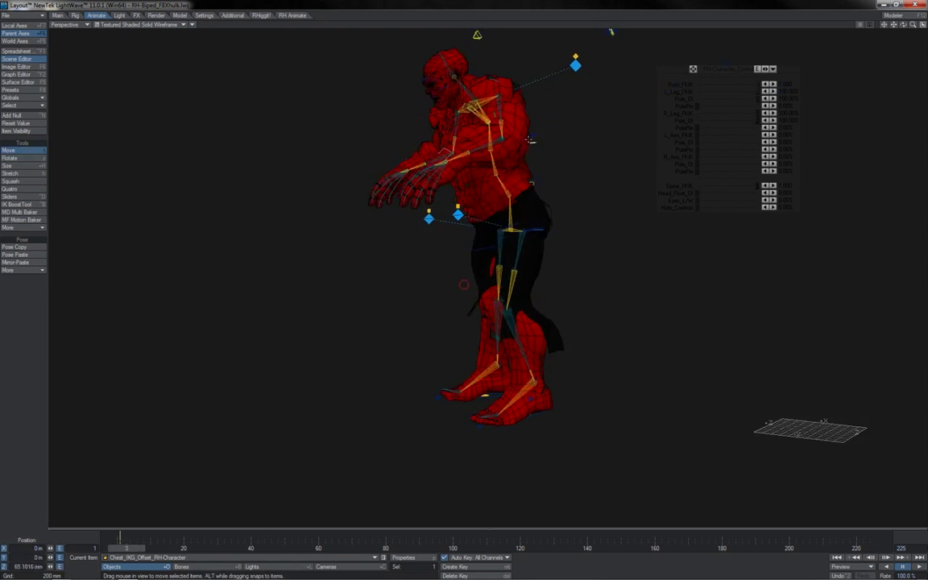
key(Right)
key(Right)
key(Right)
drag(904, 26, 927, 27)
key(y)
drag(492, 153, 498, 150)
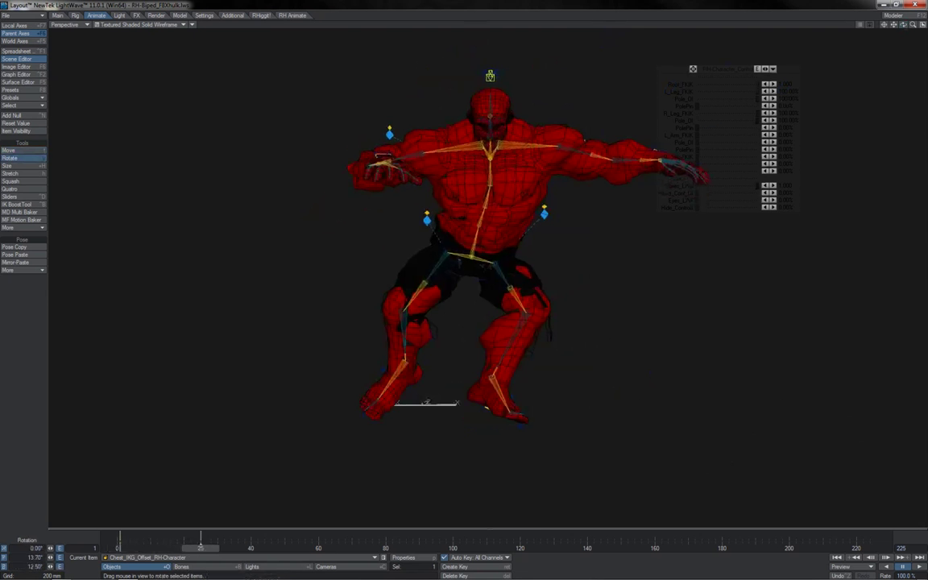
key(t)
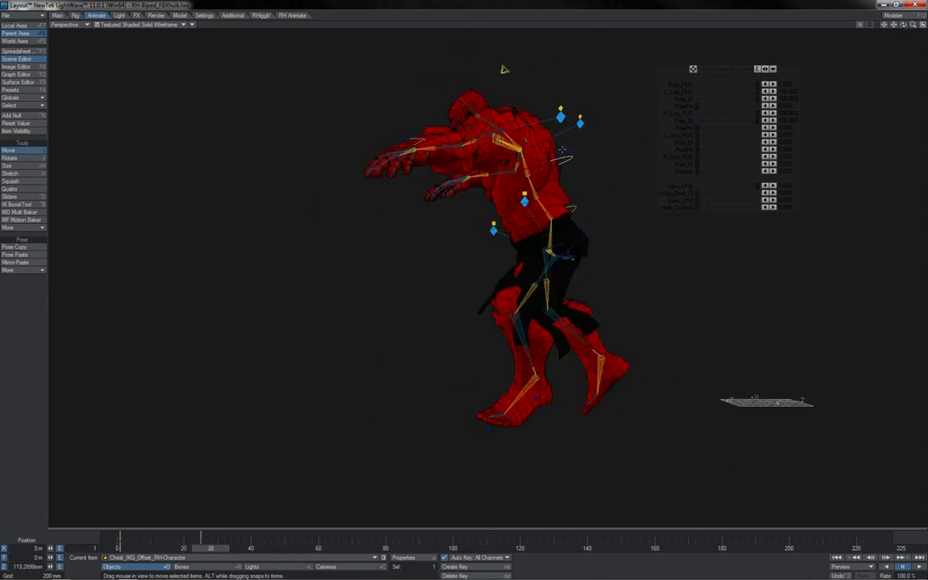
- On frame 47, rotate the chest offset control to about 24.4° heading, 12.1° pitch and -4.1° bank, and advance to frame 73
key(y)
right_drag(388, 159, 371, 167)
drag(275, 548, 362, 548)
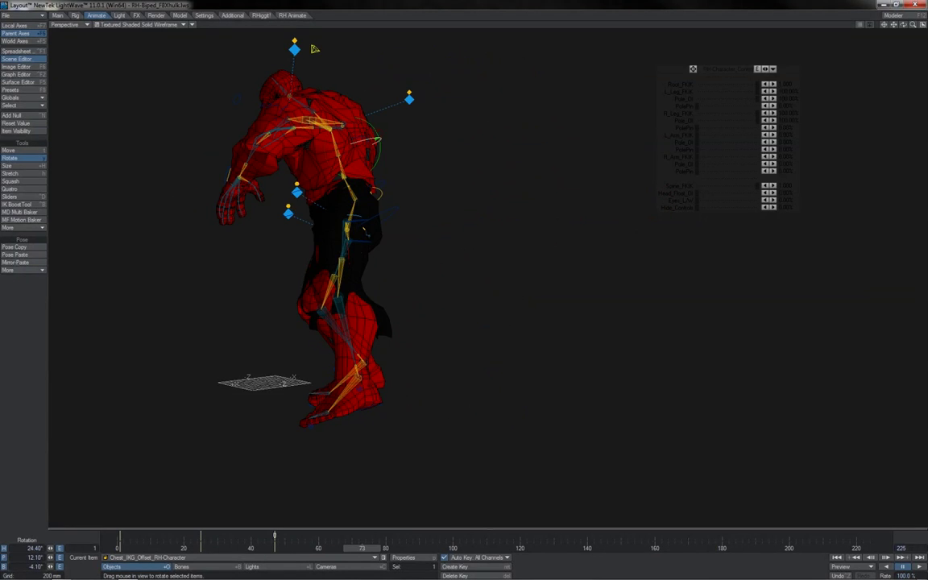
- Reset the chest offset control's rotation and position on frame 73
click(37, 124)
key(t)
click(39, 124)
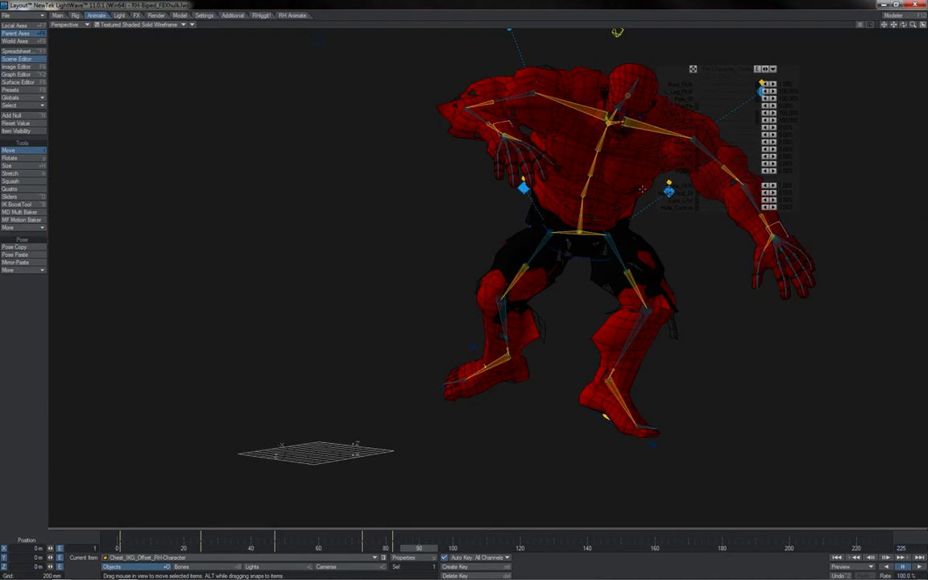
- On frame 90, rotate the chest offset control and shift it to about 90 mm in X
key(y)
drag(464, 285, 465, 285)
drag(621, 133, 647, 155)
key(t)
- Go to frame 100 and reset the chest offset control's position and rotation there
drag(420, 548, 452, 547)
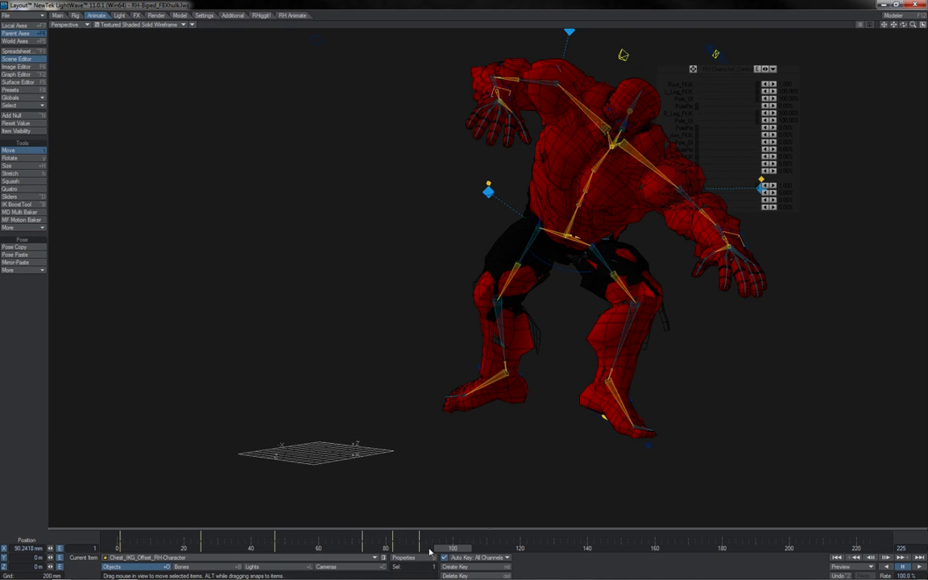
click(16, 124)
key(y)
click(17, 125)
- Rotate the chest offset control to about 4.6° heading on frame 122 and scrub ahead through the animation
drag(453, 548, 517, 548)
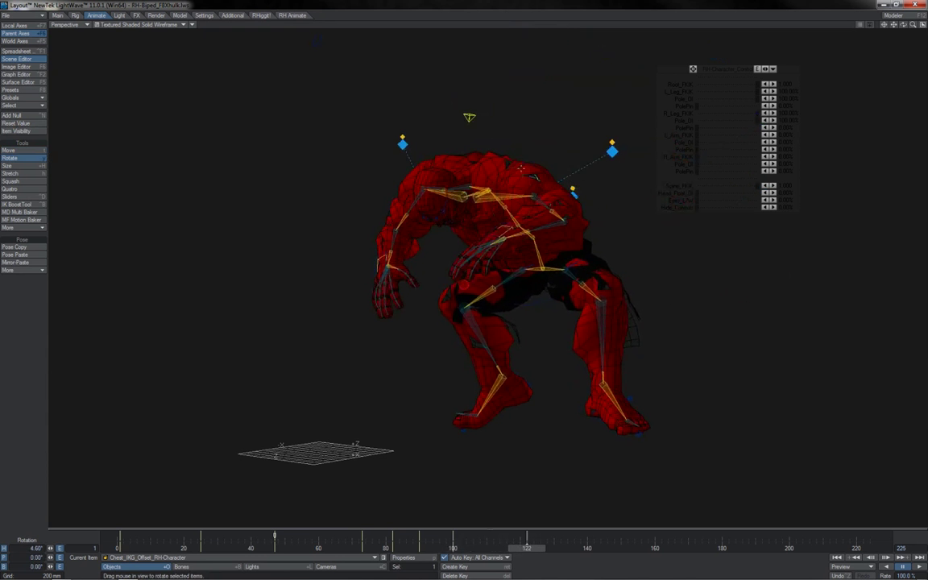
key(t)
drag(523, 546, 774, 548)
- Return to frame 163 and reset the chest offset control's values there
drag(903, 25, 826, 18)
drag(774, 553, 665, 551)
click(28, 124)
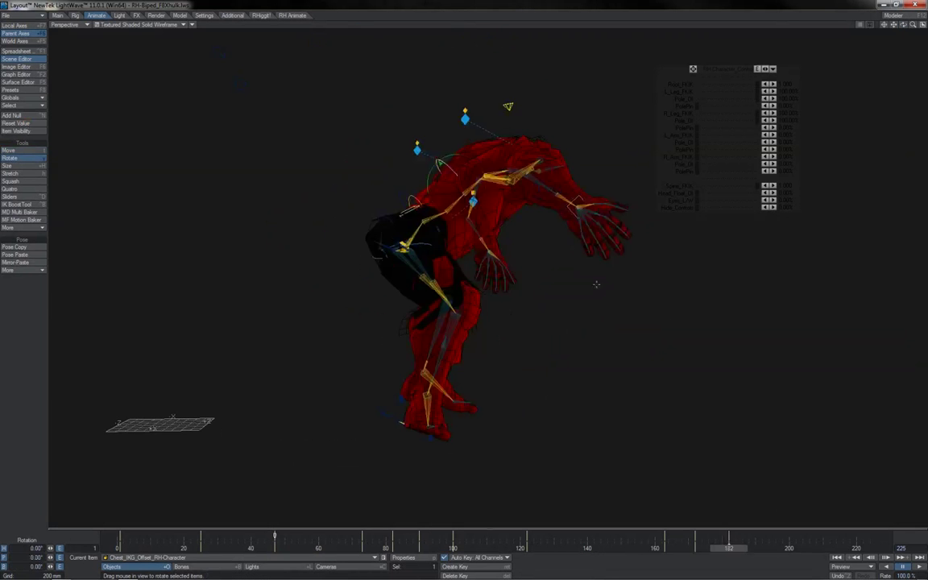
- On frame 189, raise the bent torso by moving the chest offset control to about -131 mm in Y and 208 mm in Z
key(Right)
key(Right)
key(Right)
key(Right)
key(Right)
key(Right)
key(Right)
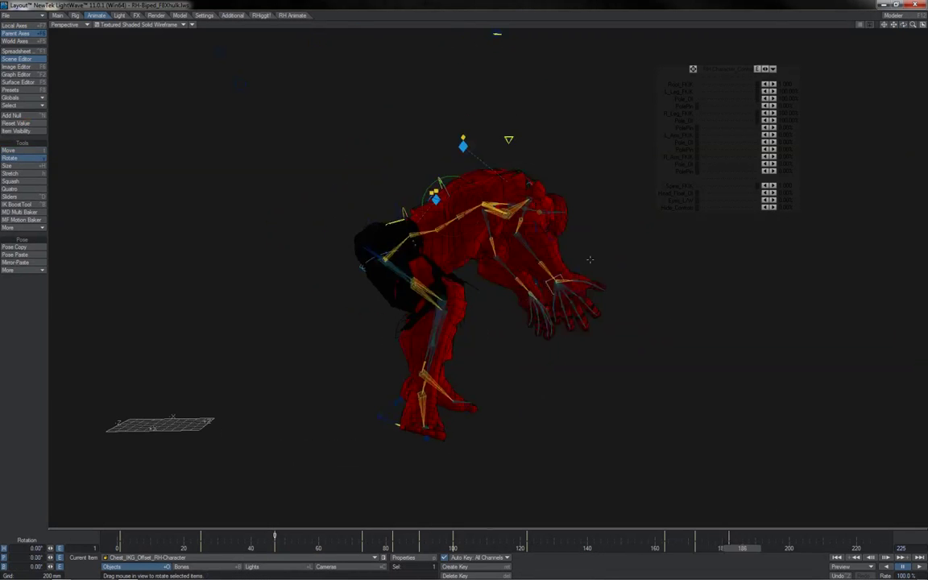
key(t)
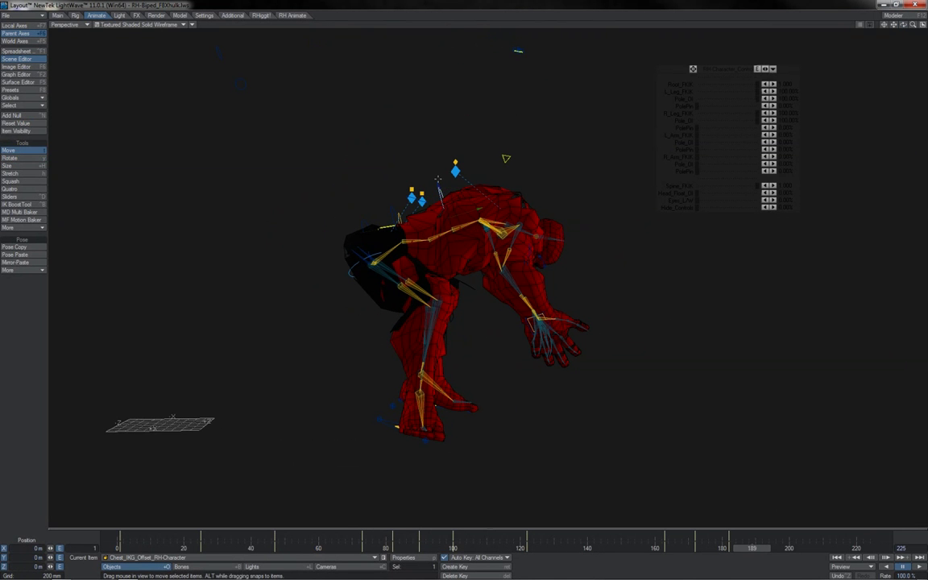
key(3)
drag(531, 174, 505, 210)
key(y)
key(t)
mouse_move(331, 88)
mouse_down()
mouse_move(319, 69)
mouse_move(327, 79)
mouse_up()
drag(754, 477, 755, 480)
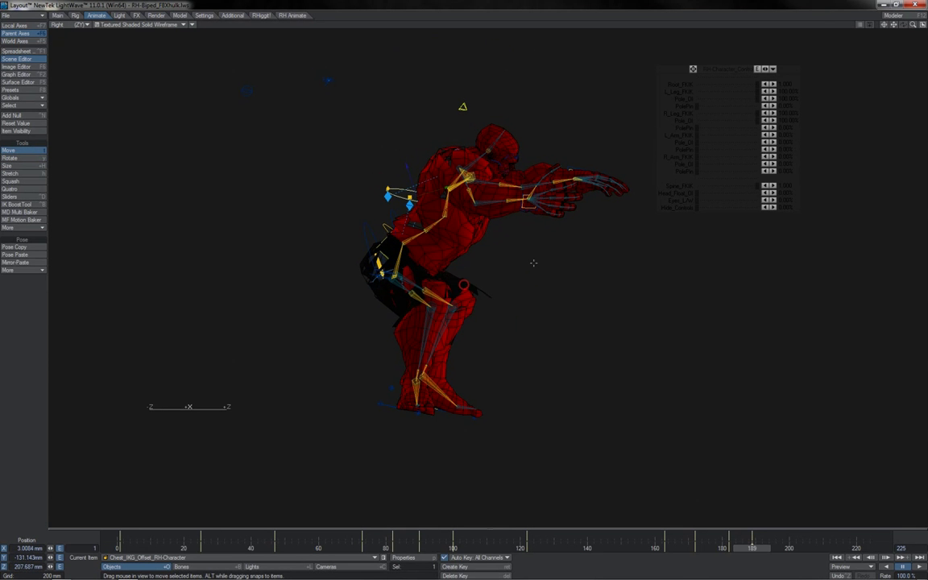
- Scrub the animation to its end and back, checking the chest adjustments from several sides
drag(741, 552, 874, 549)
key(4)
drag(904, 24, 925, 25)
drag(861, 548, 674, 548)
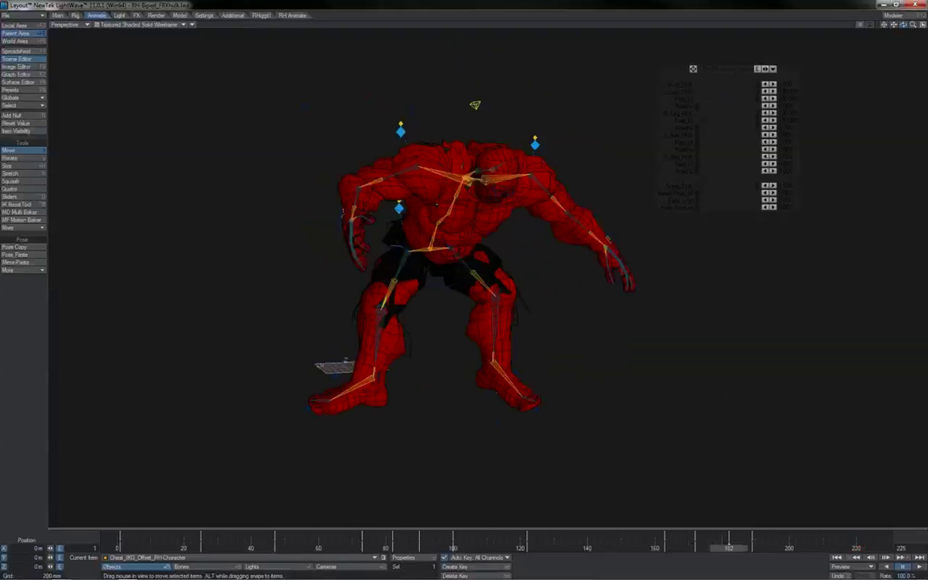
drag(903, 25, 924, 25)
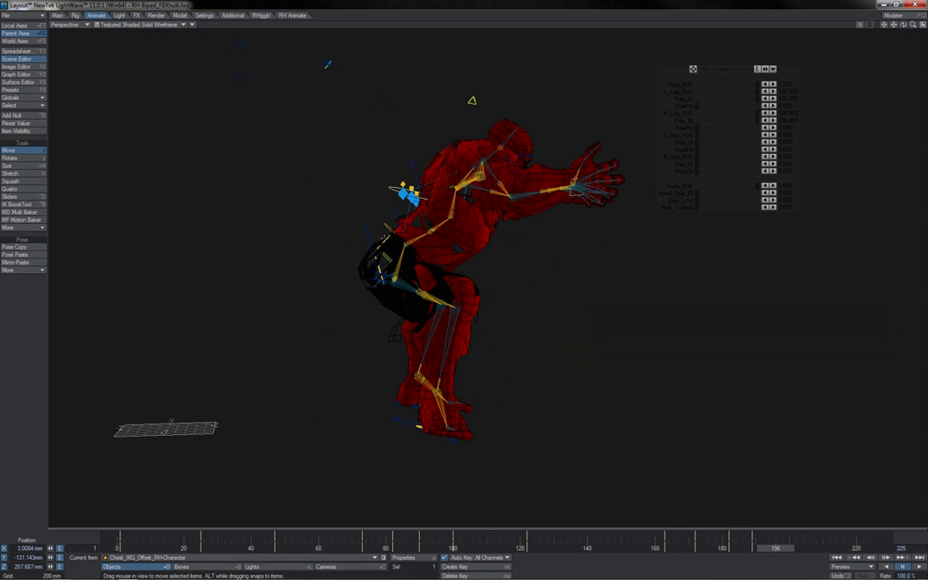
- Select the hips root control and rotate it to about 18° pitch for the crouch between frames 184 and 196
click(385, 239)
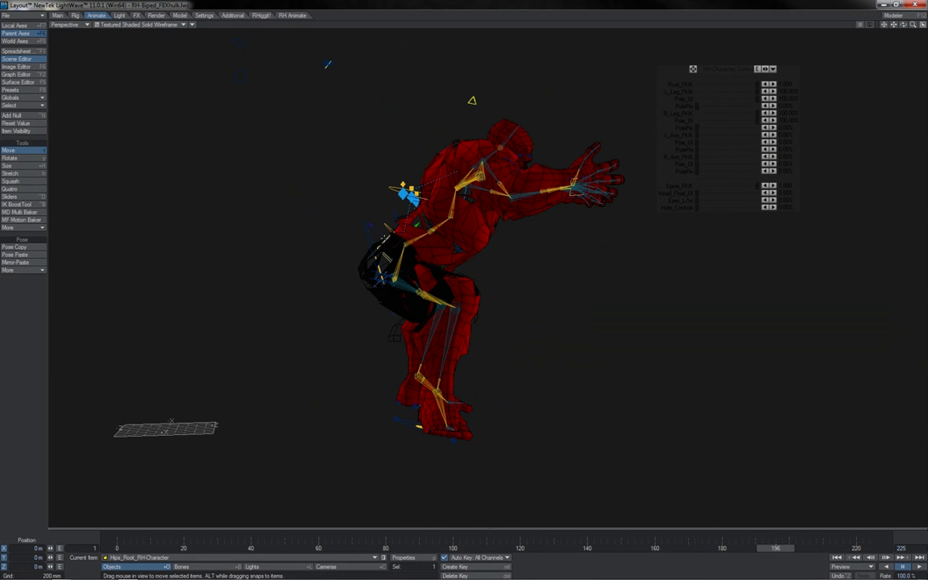
key(y)
drag(772, 551, 735, 547)
drag(368, 179, 357, 189)
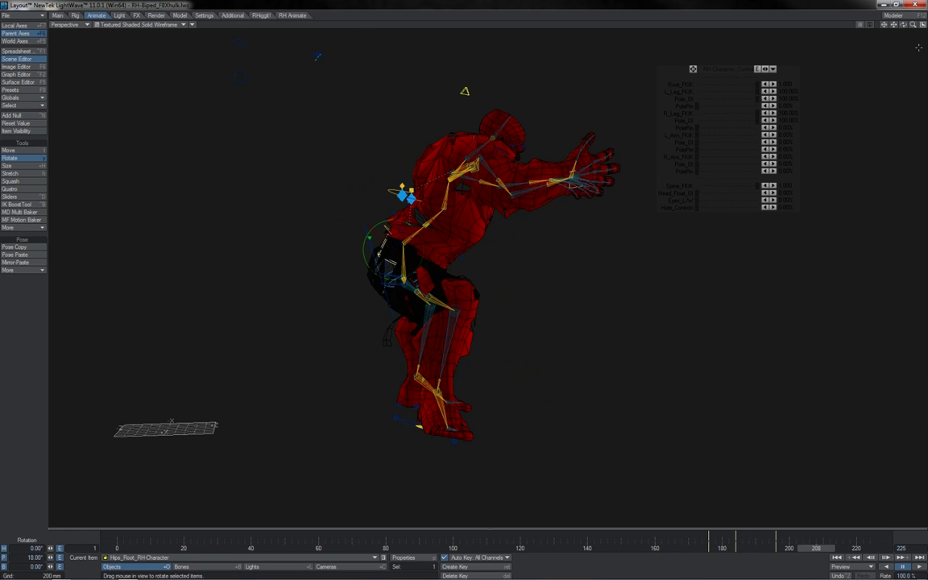
- Select the left leg's IK offset control and key its unmodified position on frame 167, before the foot swings
drag(903, 25, 919, 27)
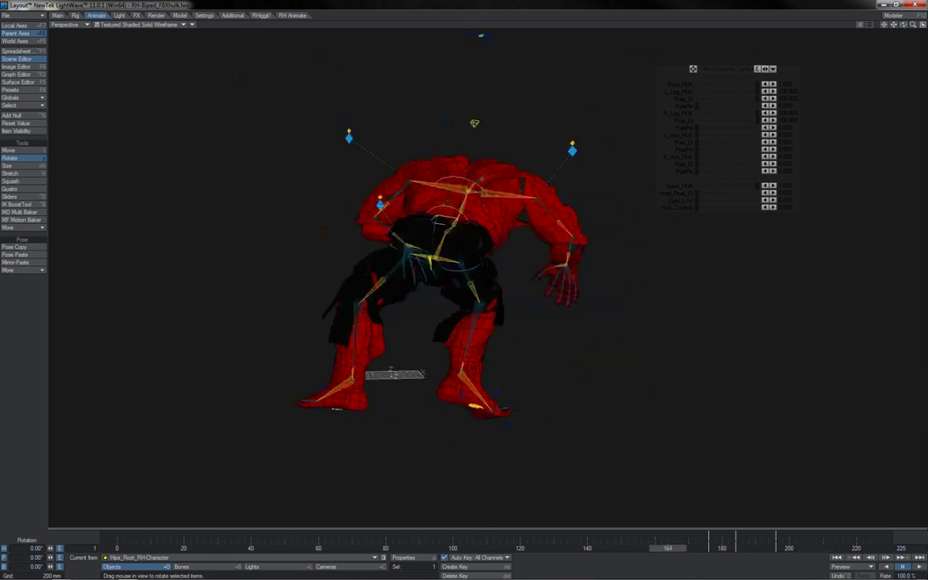
drag(668, 548, 818, 552)
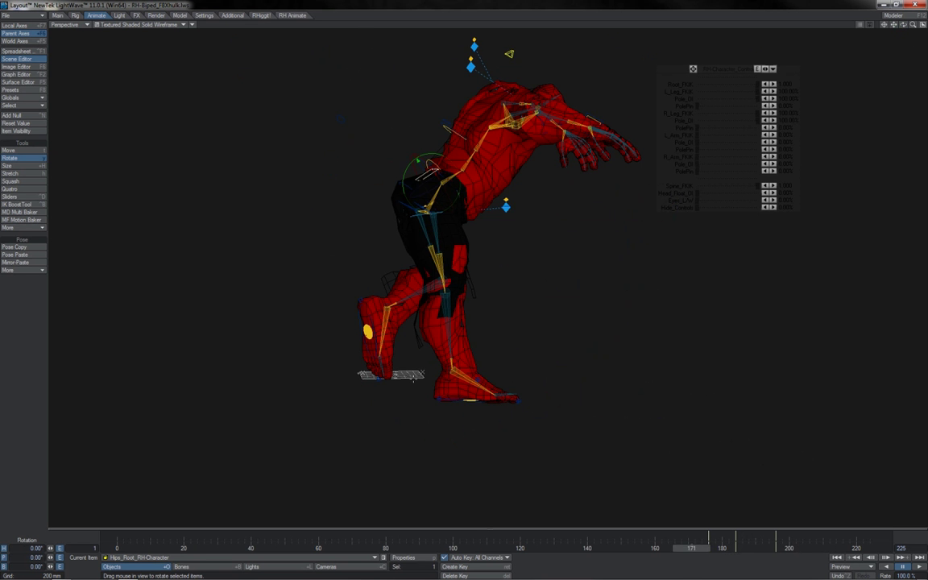
click(368, 331)
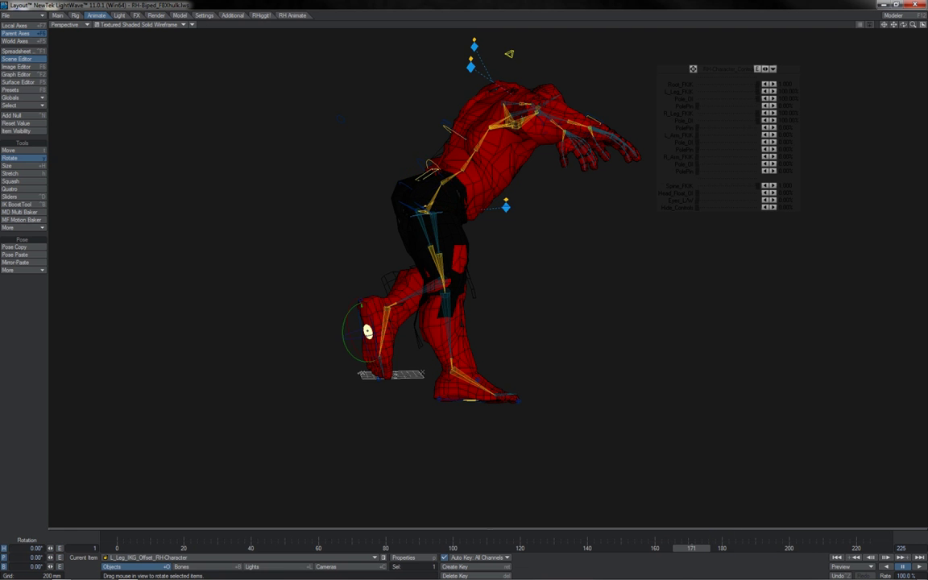
key(t)
key(Left)
key(Left)
key(Left)
key(Left)
key(Left)
key(Left)
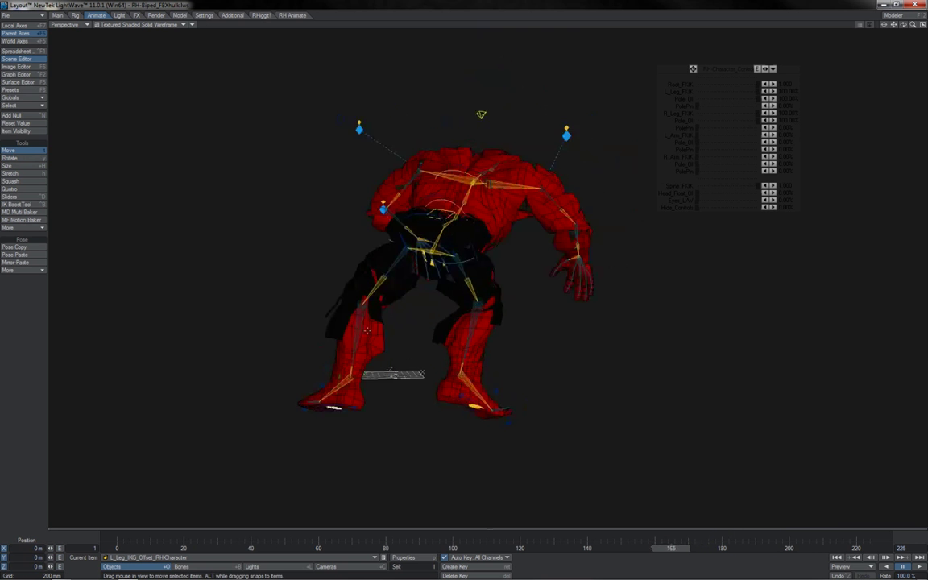
key(Right)
key(Right)
key(Right)
key(Right)
key(Right)
key(Right)
key(Right)
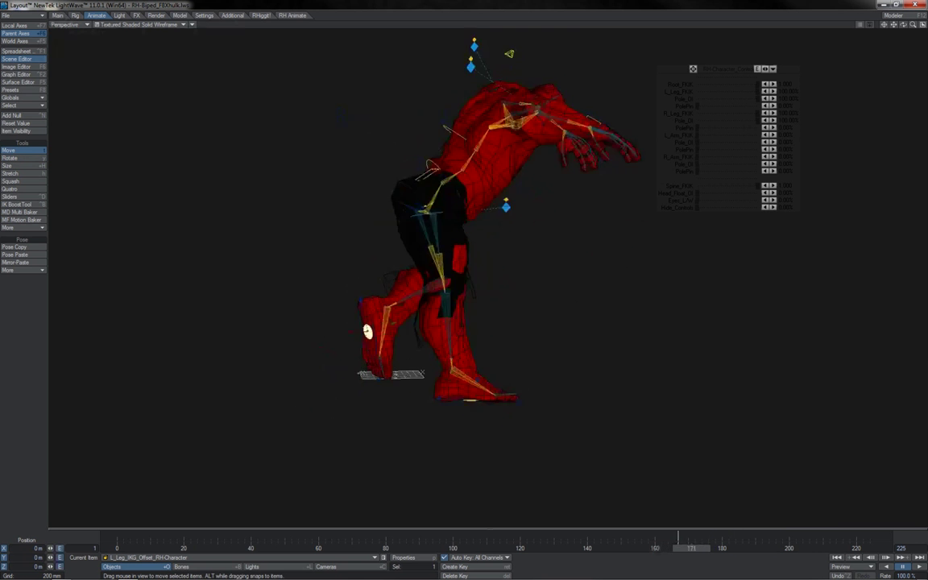
- Step forward through the left foot's swing and key the leg's IK offset control on frame 179
key(Right)
key(Right)
key(Right)
key(Right)
key(Right)
key(Right)
key(Right)
key(Right)
- On frame 172, move the left leg's IK offset control sideways and adjust its rotation to correct the lifted foot
key(Left)
key(Left)
key(Left)
key(Left)
key(Left)
key(Left)
key(Left)
key(Left)
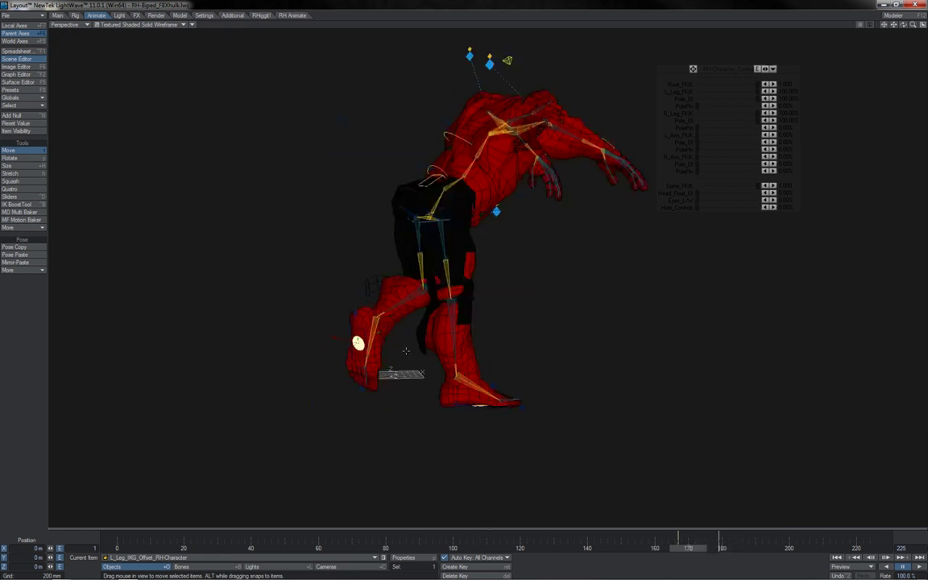
drag(903, 25, 830, 56)
drag(395, 347, 365, 352)
key(y)
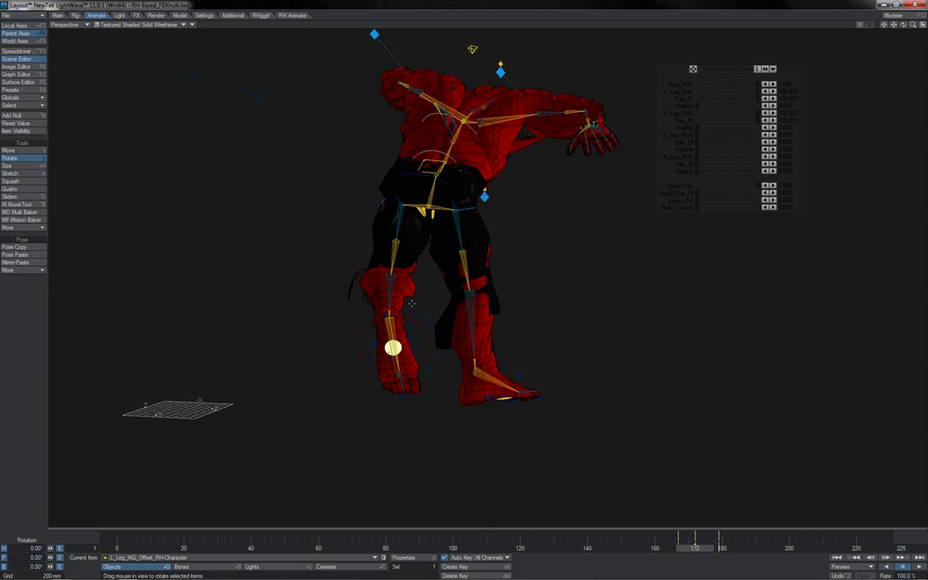
mouse_move(387, 313)
mouse_down()
mouse_move(408, 316)
mouse_move(386, 313)
mouse_up()
key(t)
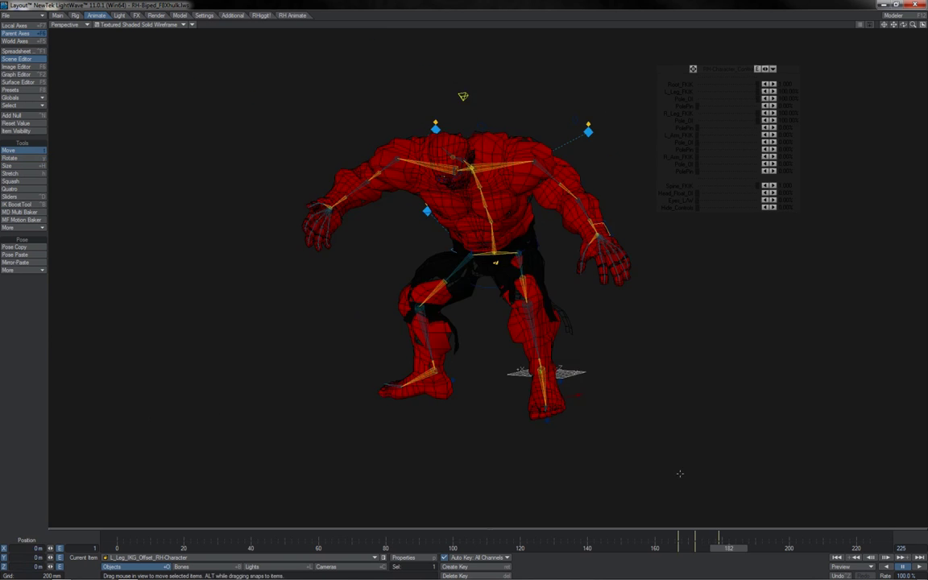